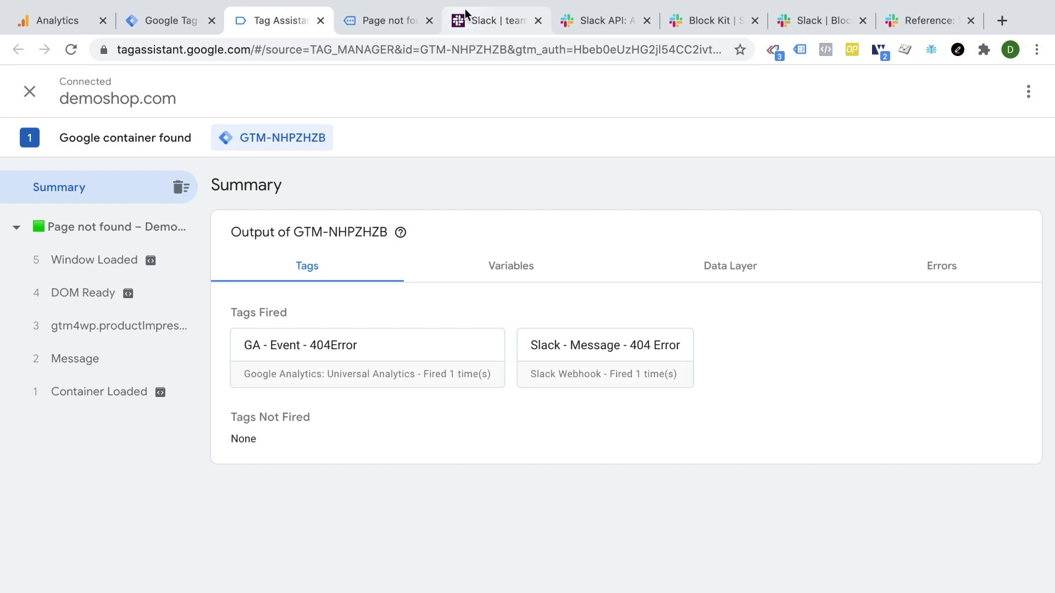
Step: View the posted 404 Error alert, with page and referrer, in the Slack team channel
left_click(467, 20)
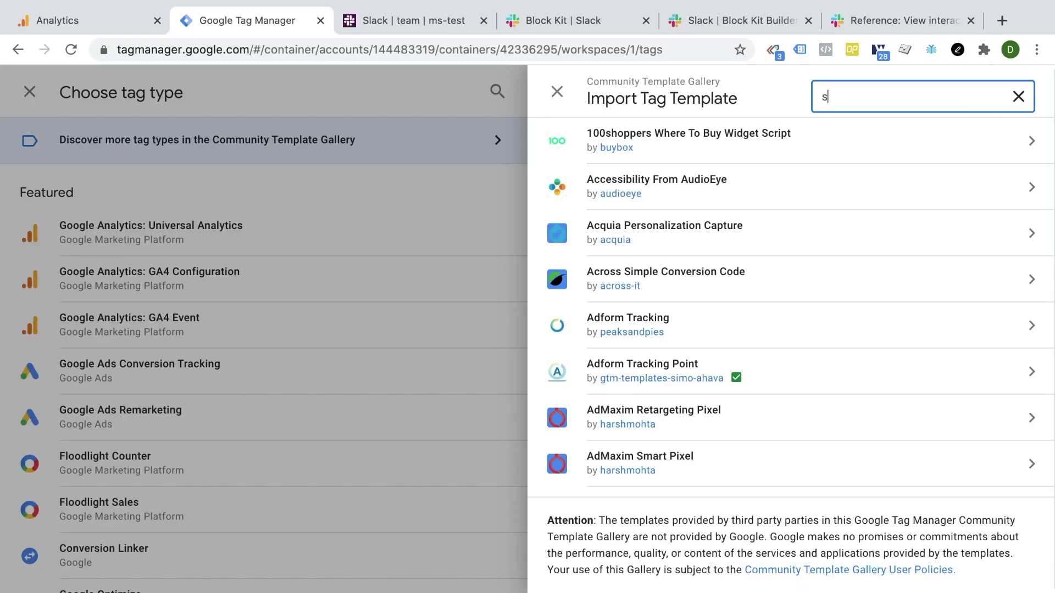
Step: Search the Community Template Gallery for 'slack' and add the Slack Webhook template to the workspace
type("lack")
left_click(710, 144)
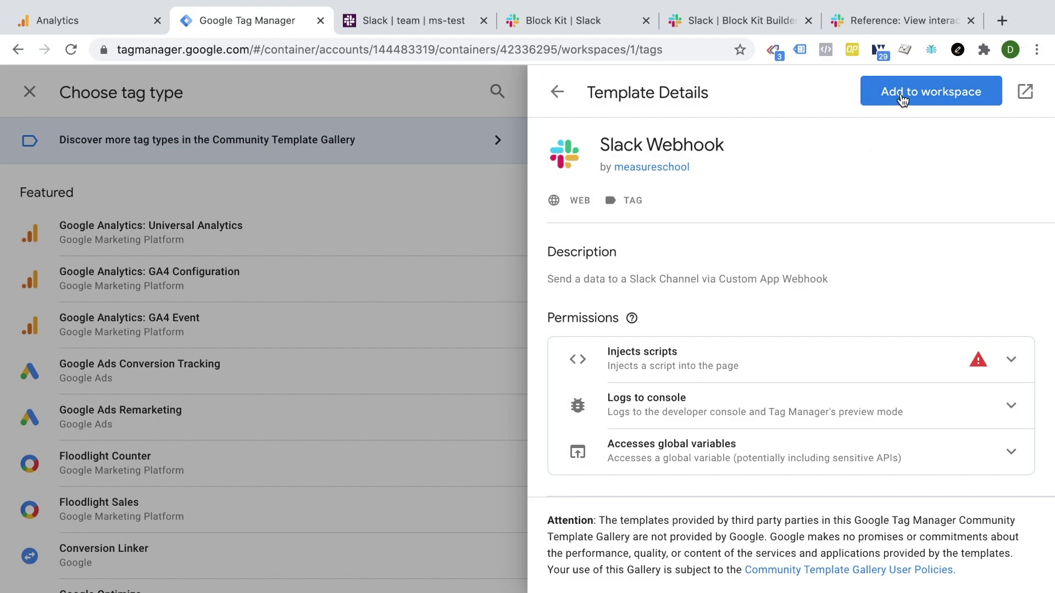
left_click(903, 94)
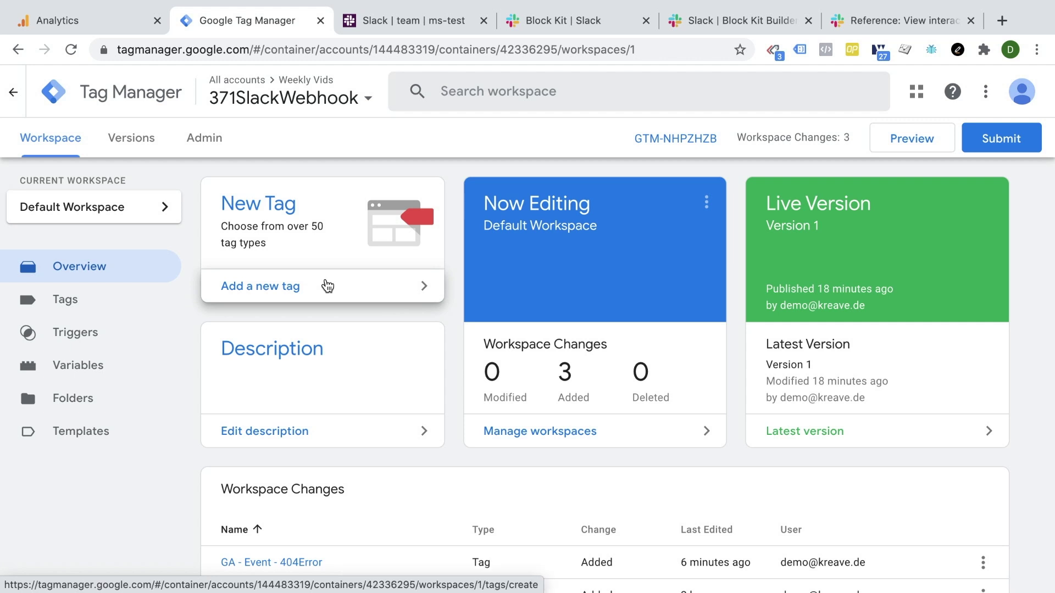
Step: Review the existing GA - Event - 404Error tag in the Tags list and close it unchanged
left_click(40, 309)
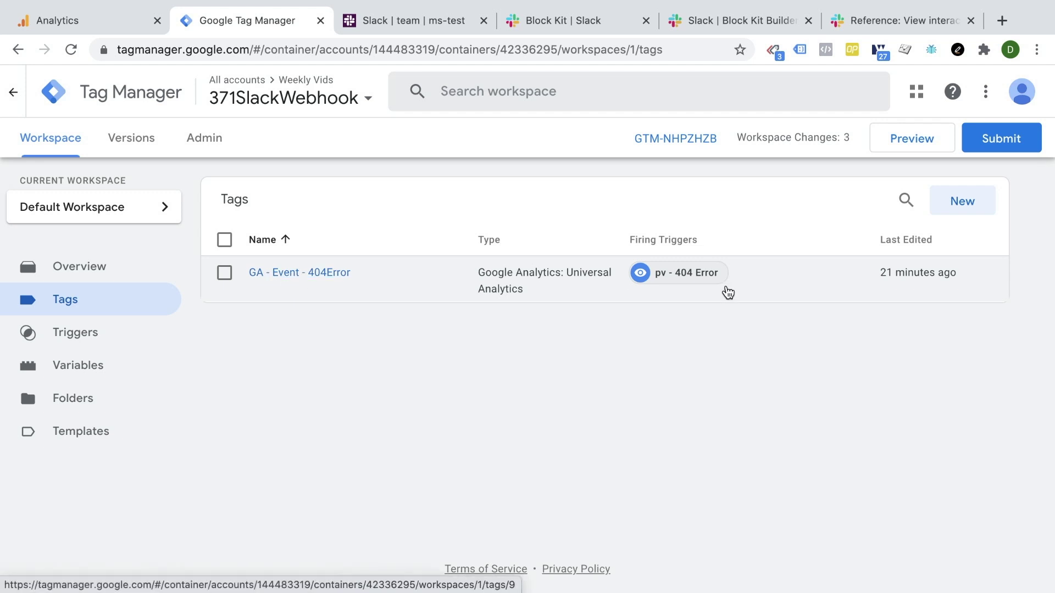
left_click(366, 280)
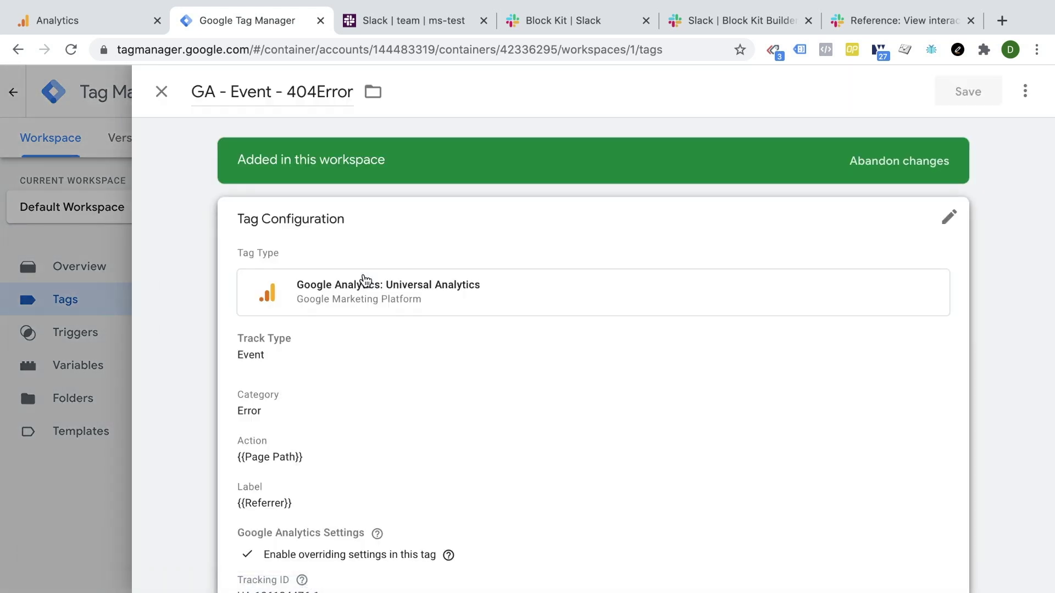
scroll(330, 389, "down", 1)
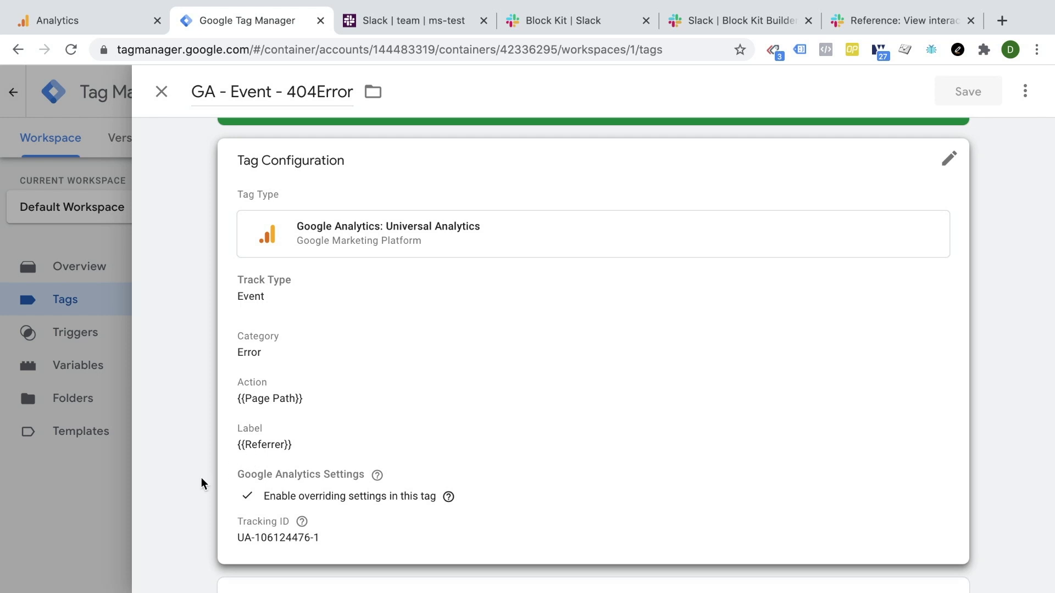
left_click(120, 519)
left_click(416, 16)
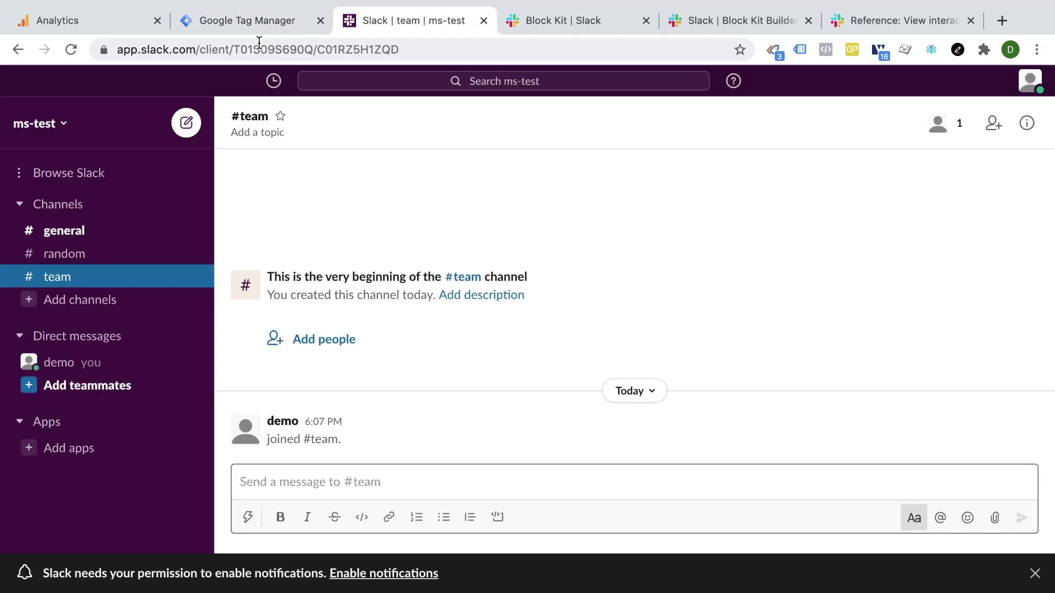
left_click(254, 22)
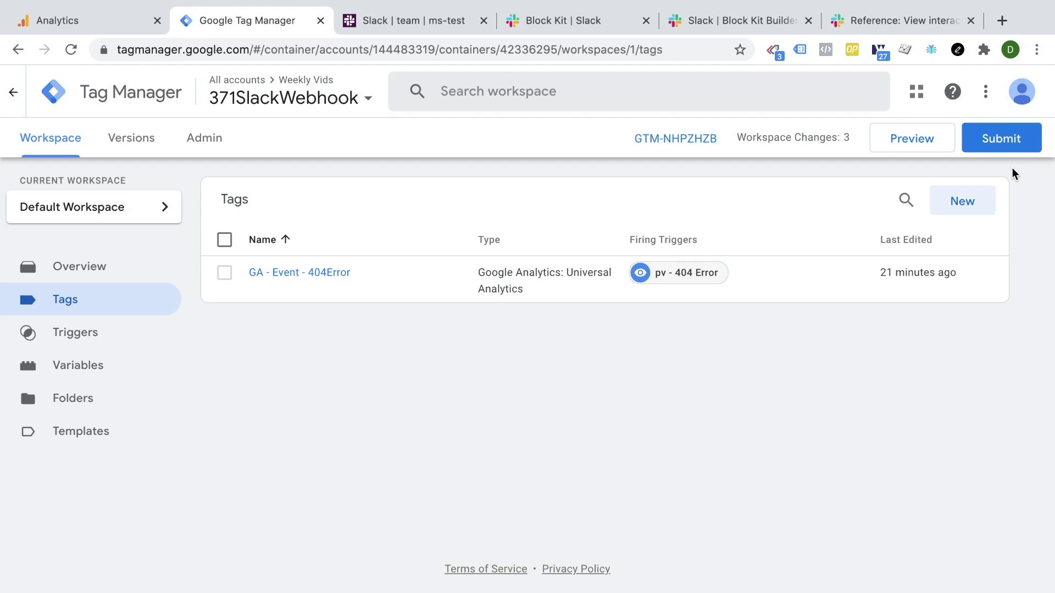
Step: Create a new tag using the Slack Webhook community template, found by searching 'slack'
left_click(974, 201)
left_click(808, 247)
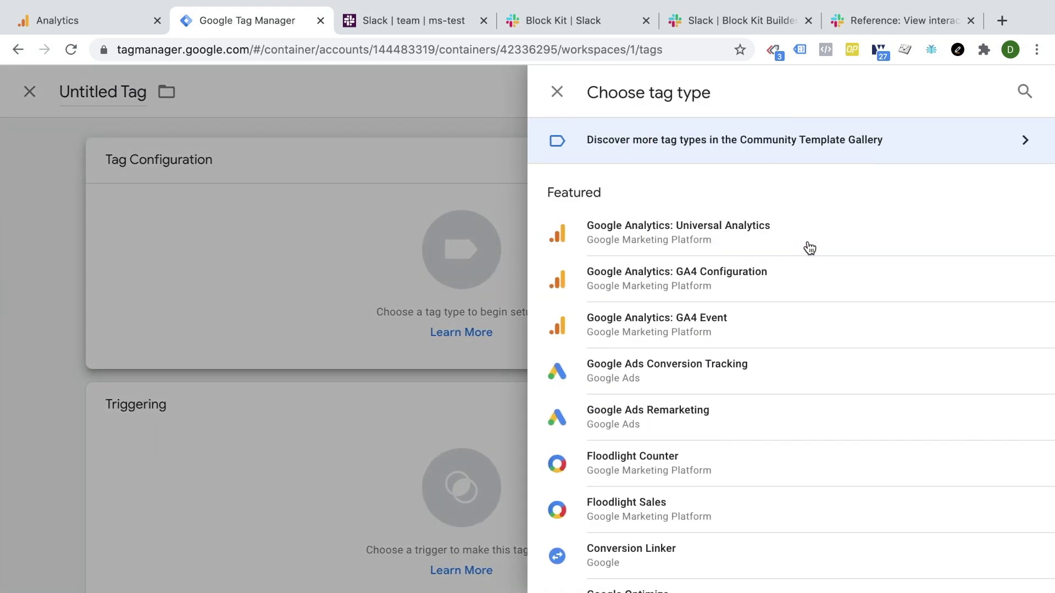
left_click(783, 144)
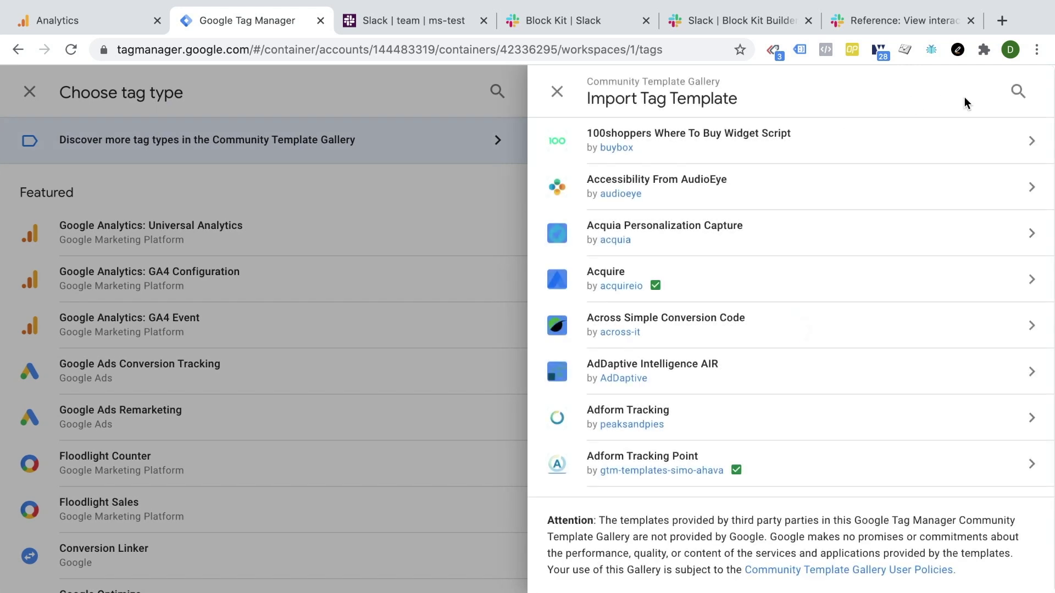
left_click(1017, 92)
type("slack")
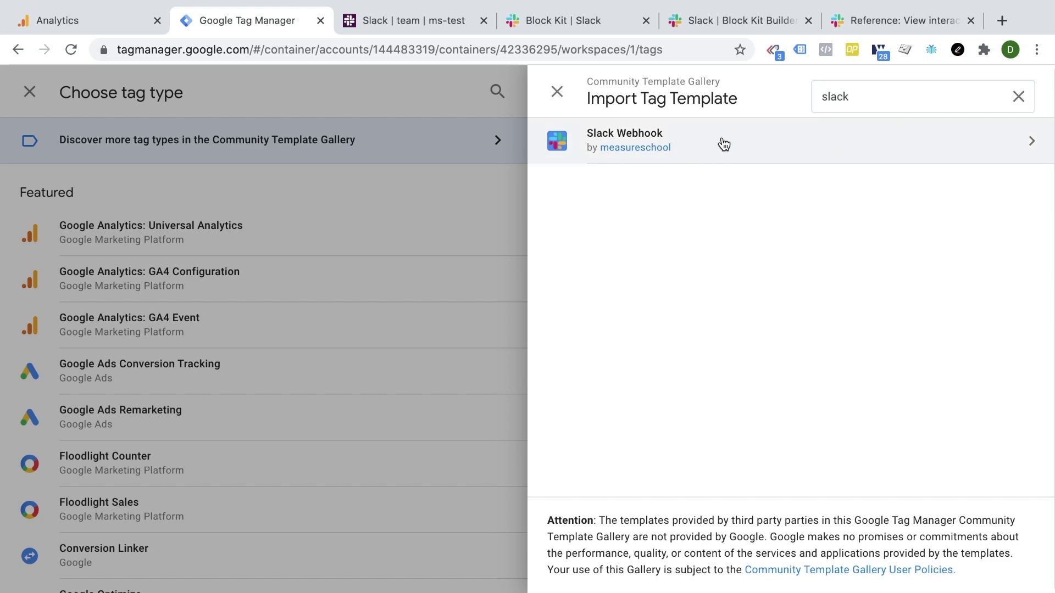
left_click(721, 141)
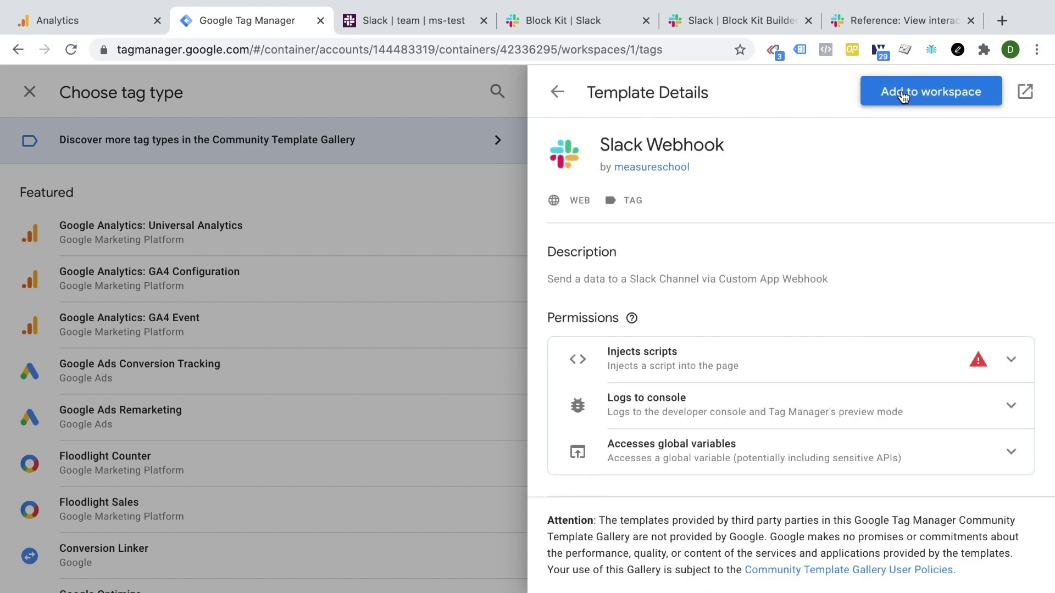
left_click(903, 94)
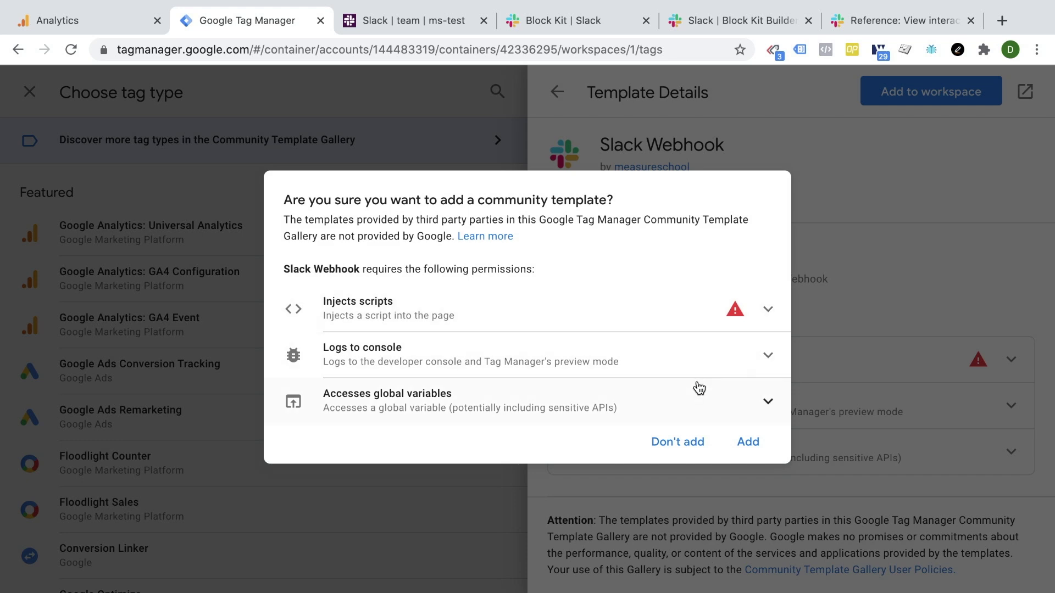
left_click(750, 445)
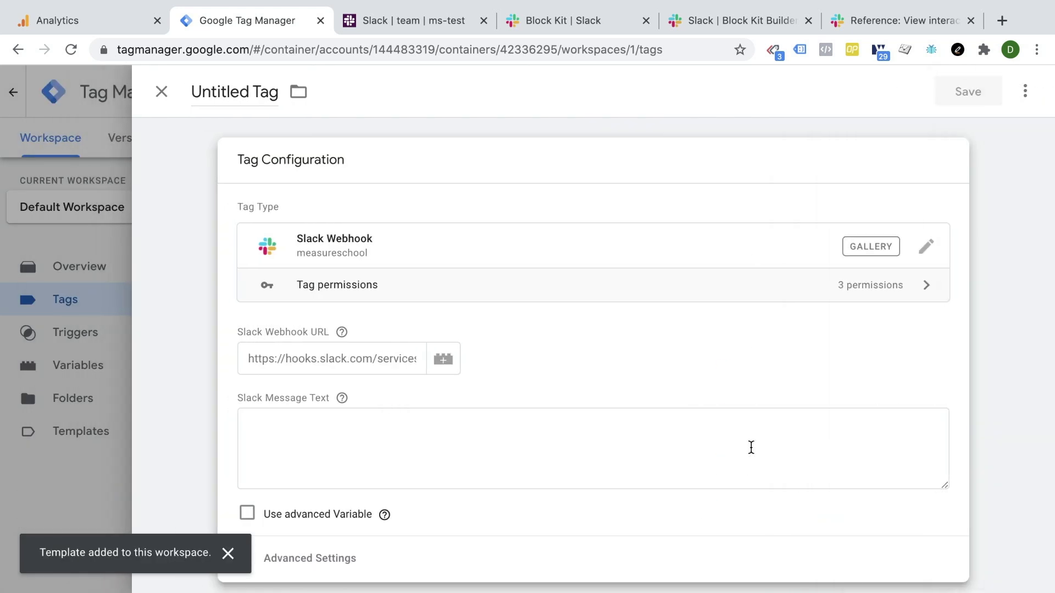
left_click(386, 359)
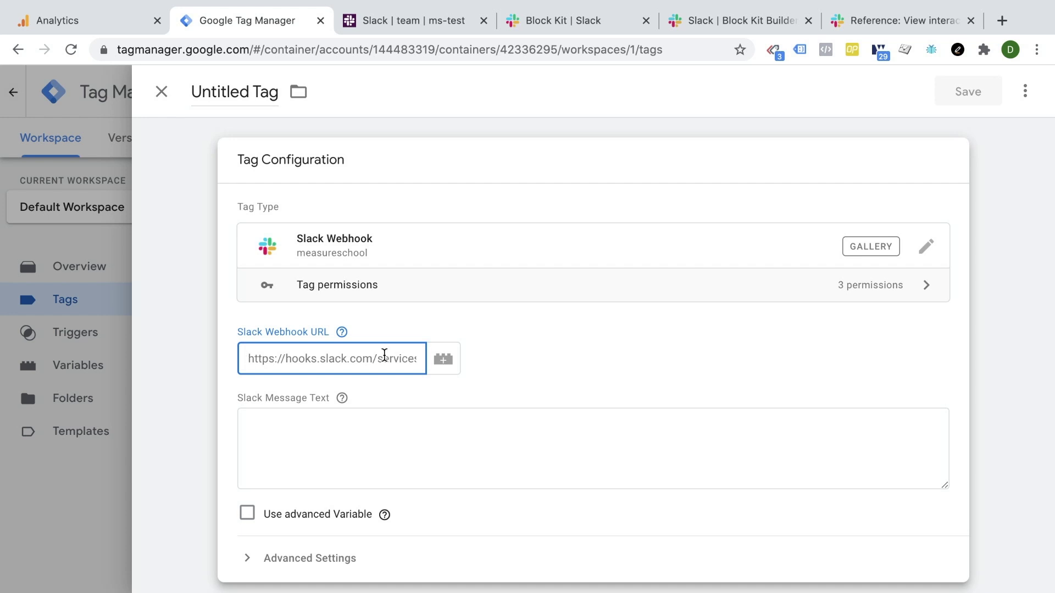
left_click(407, 25)
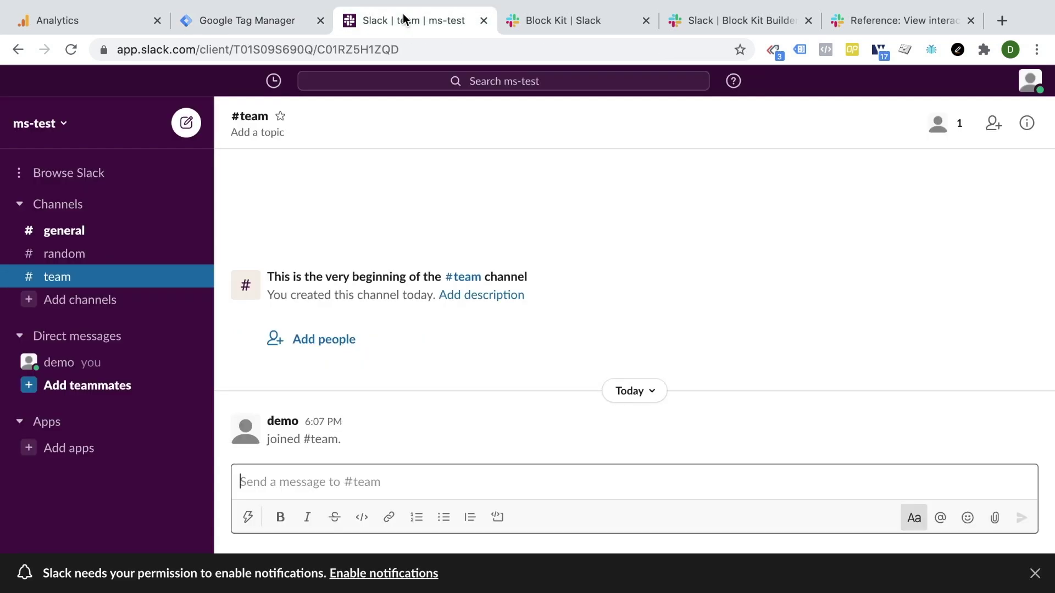
Step: Go from the ms-test workspace's Manage apps page to the Slack API Your Apps page
left_click(42, 124)
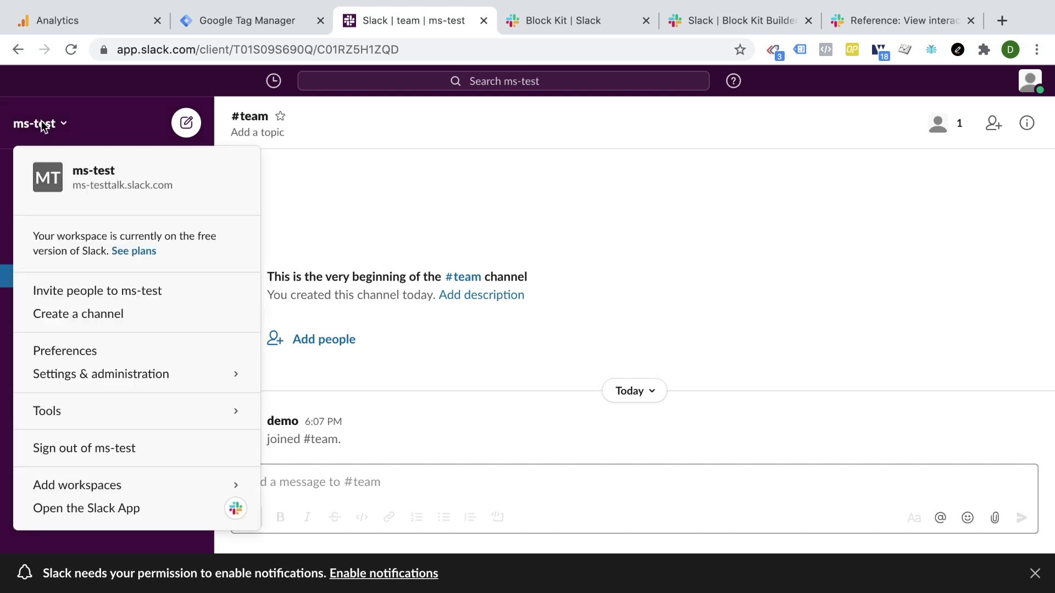
mouse_move(124, 374)
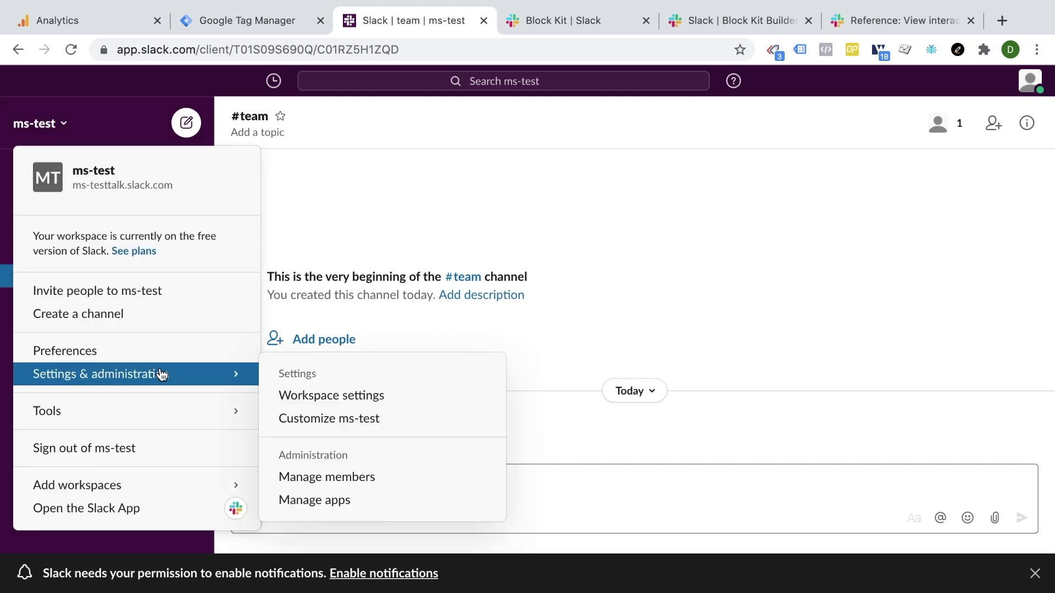
left_click(358, 500)
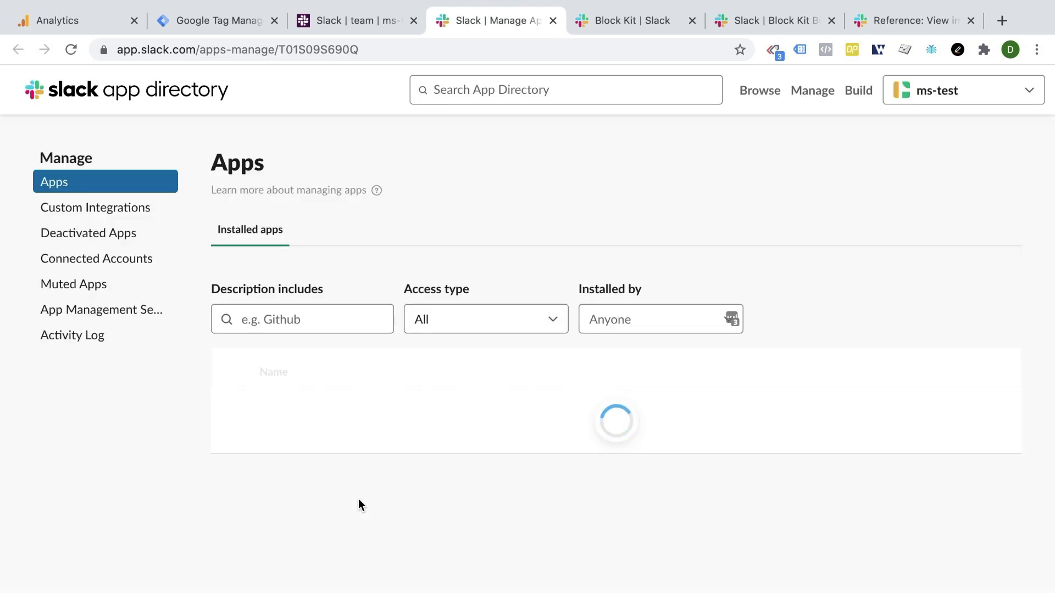
left_click(862, 94)
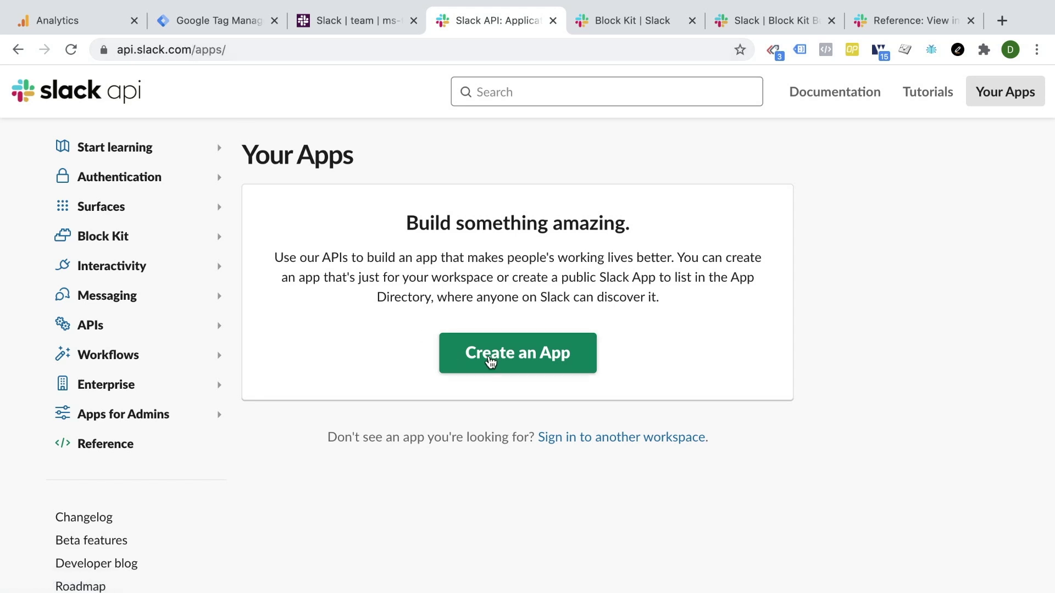
Step: Create a Slack app named '404 Error' in ms-test and open its Incoming Webhooks settings
left_click(491, 362)
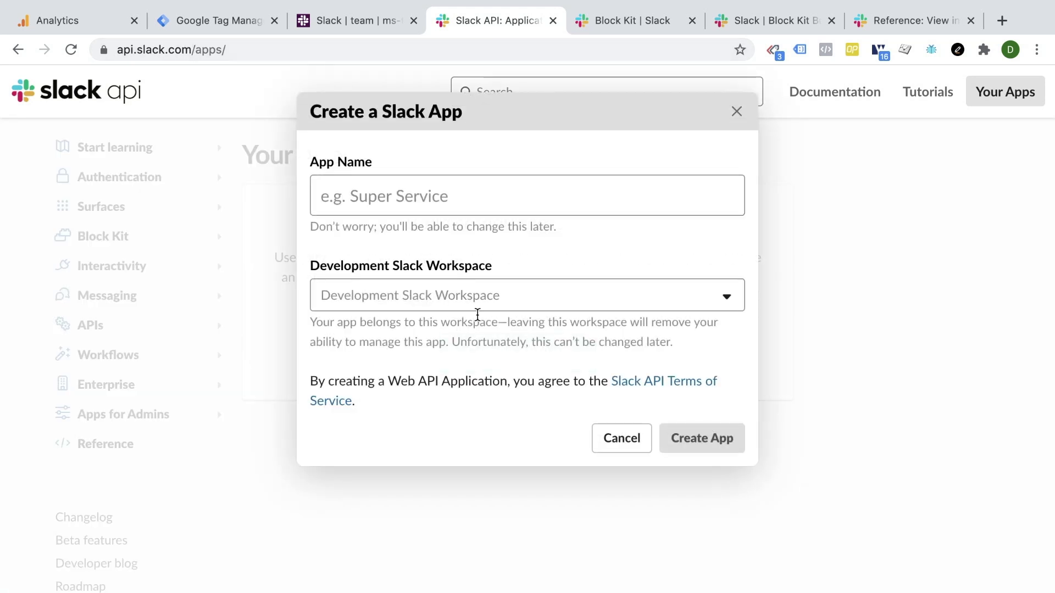
left_click(433, 195)
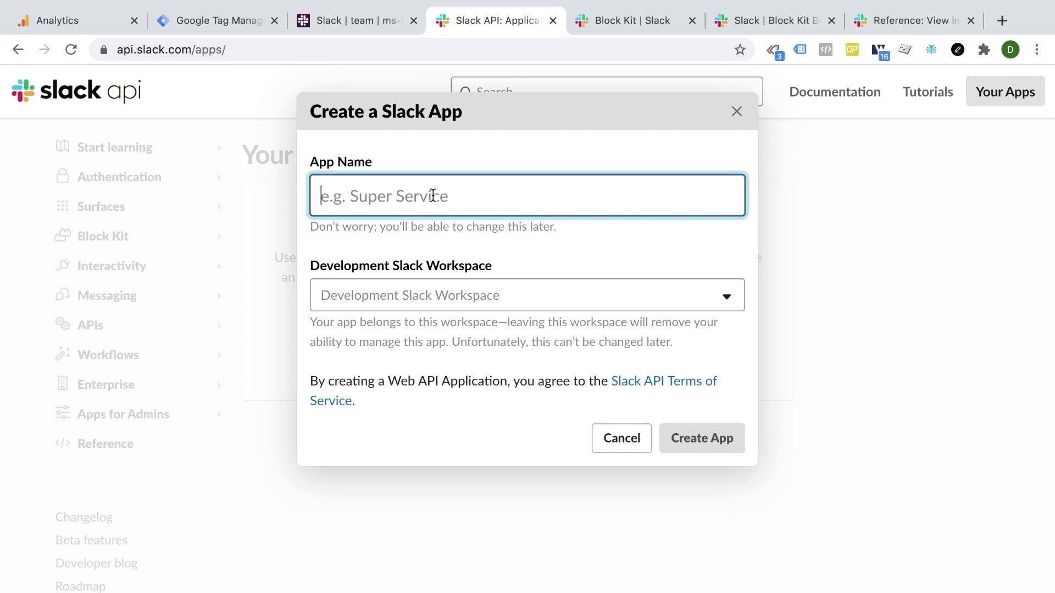
type("404 Er")
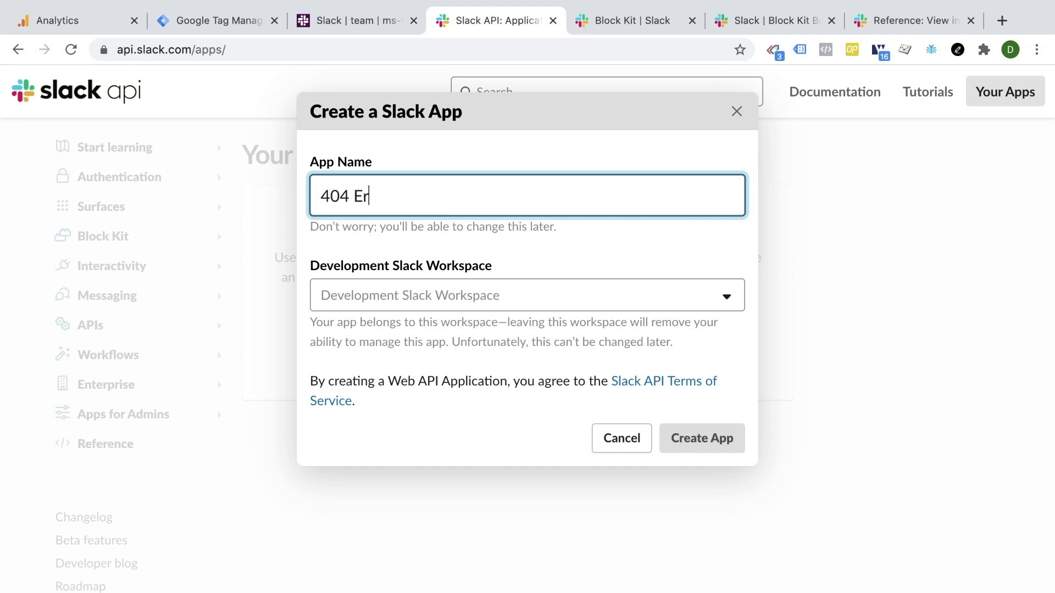
type("ror")
left_click(398, 297)
left_click(369, 344)
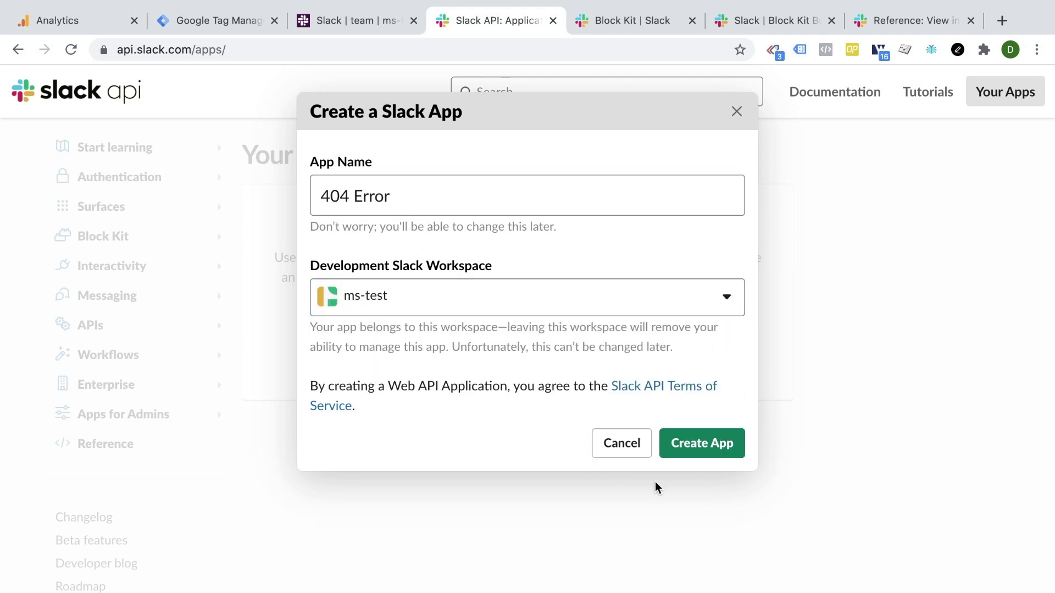
left_click(710, 447)
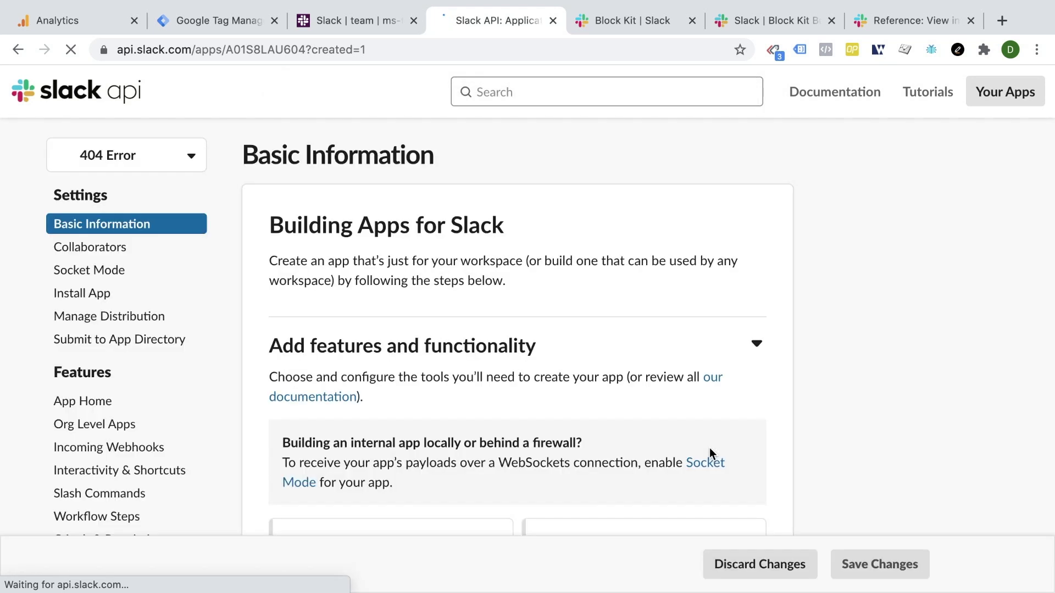
scroll(648, 338, "down", 3)
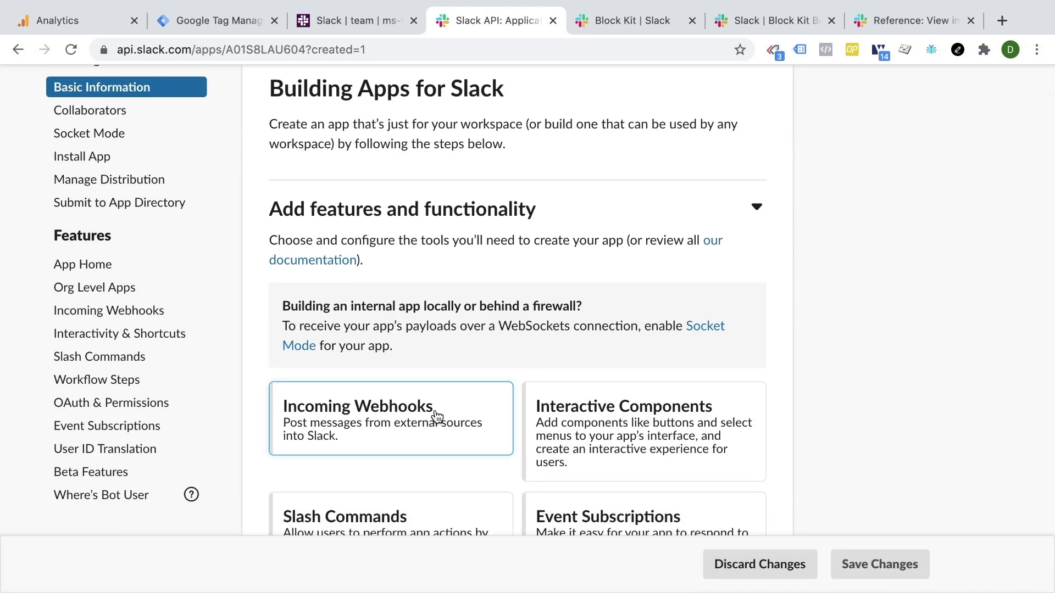
left_click(437, 418)
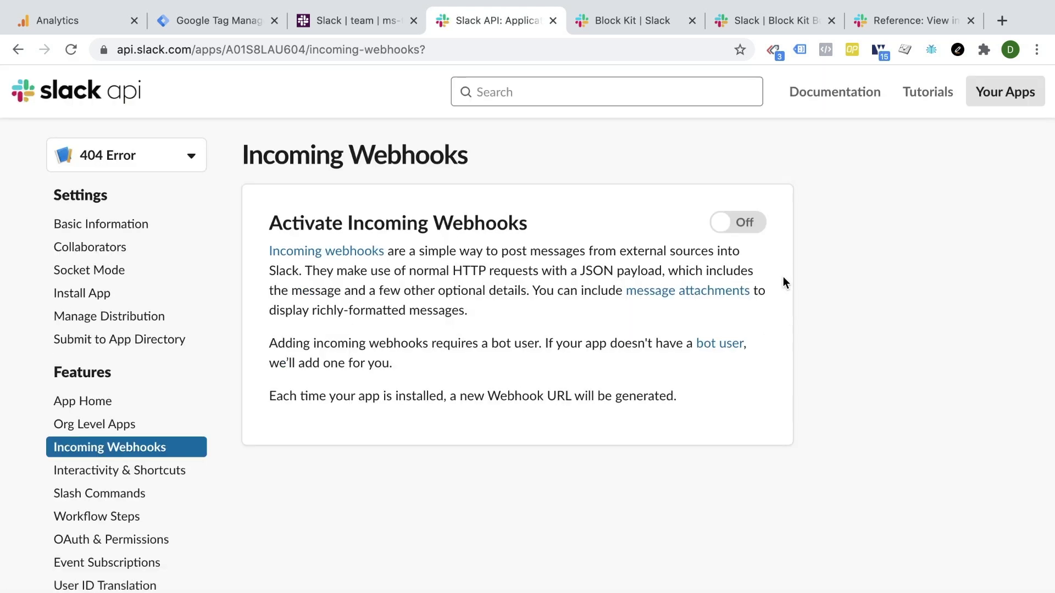
Step: Turn on incoming webhooks and authorize a new webhook posting to #team
left_click(756, 234)
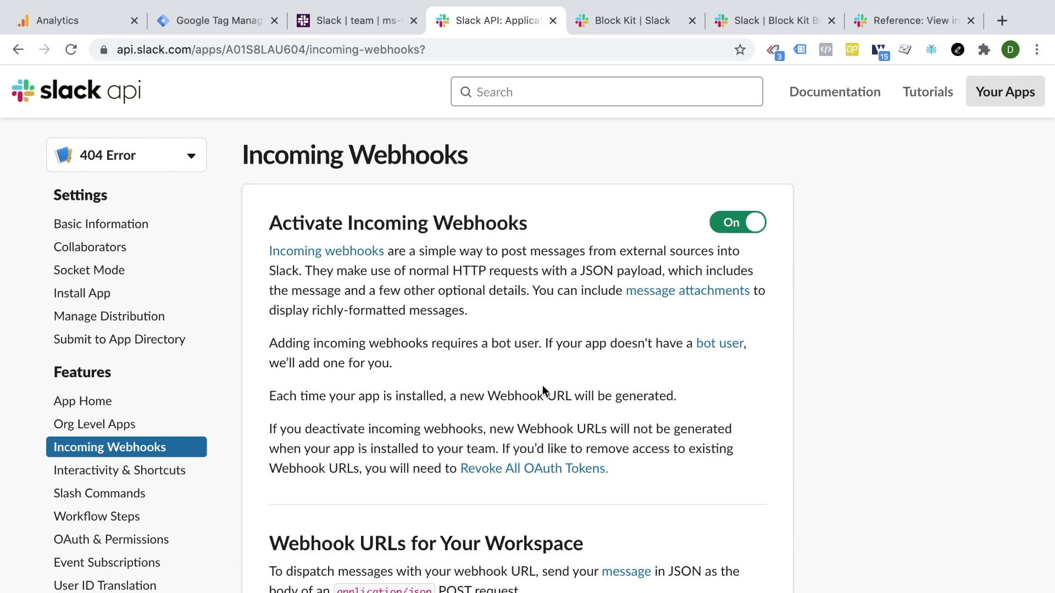
scroll(541, 385, "down", 3)
scroll(541, 384, "down", 5)
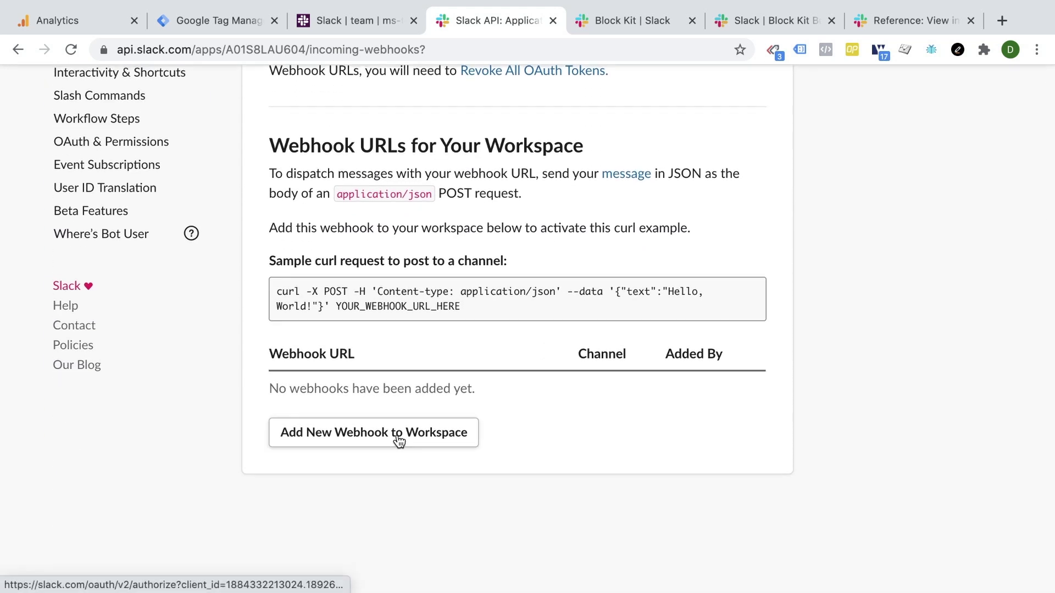
left_click(400, 442)
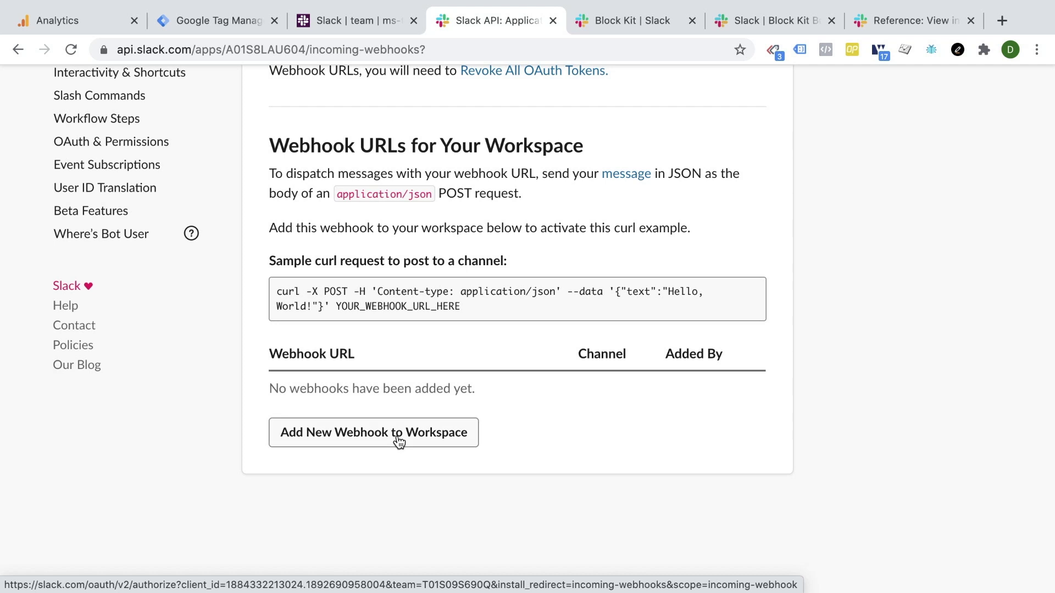
left_click(461, 437)
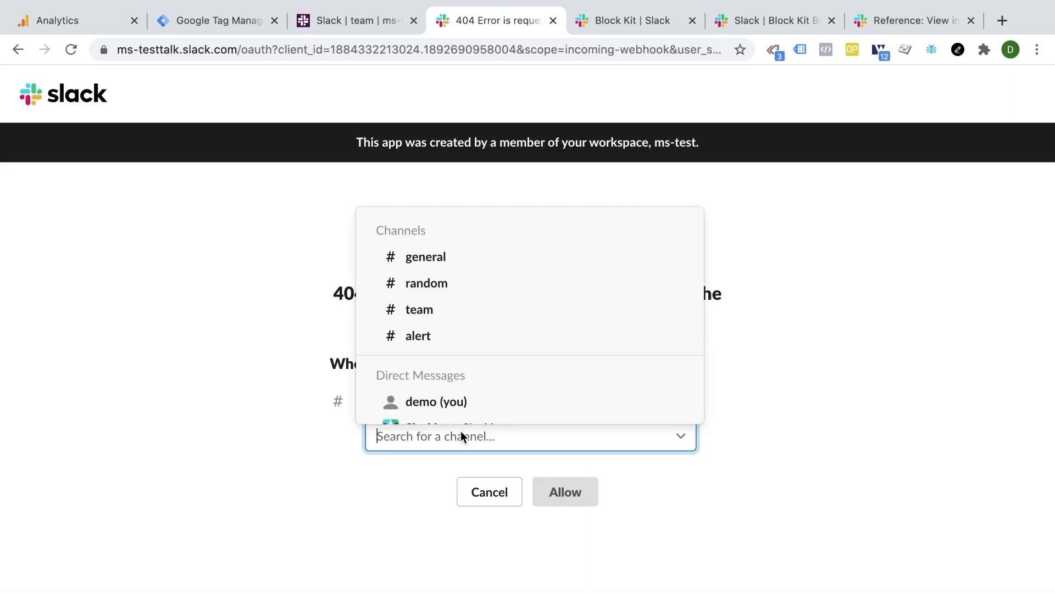
left_click(436, 309)
left_click(564, 492)
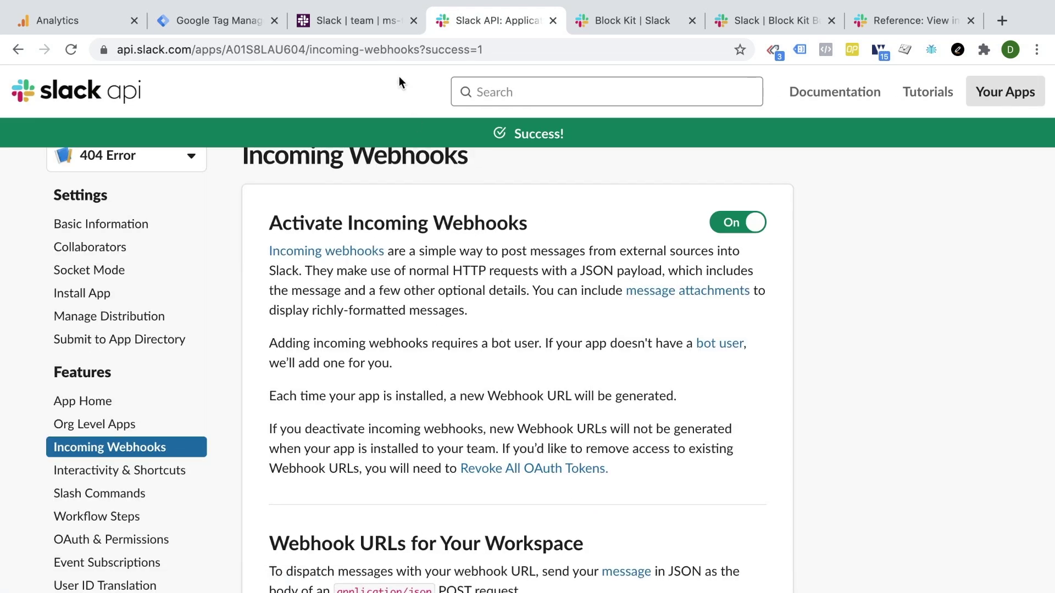
Step: Check the team channel, then copy the new #team webhook URL
left_click(377, 22)
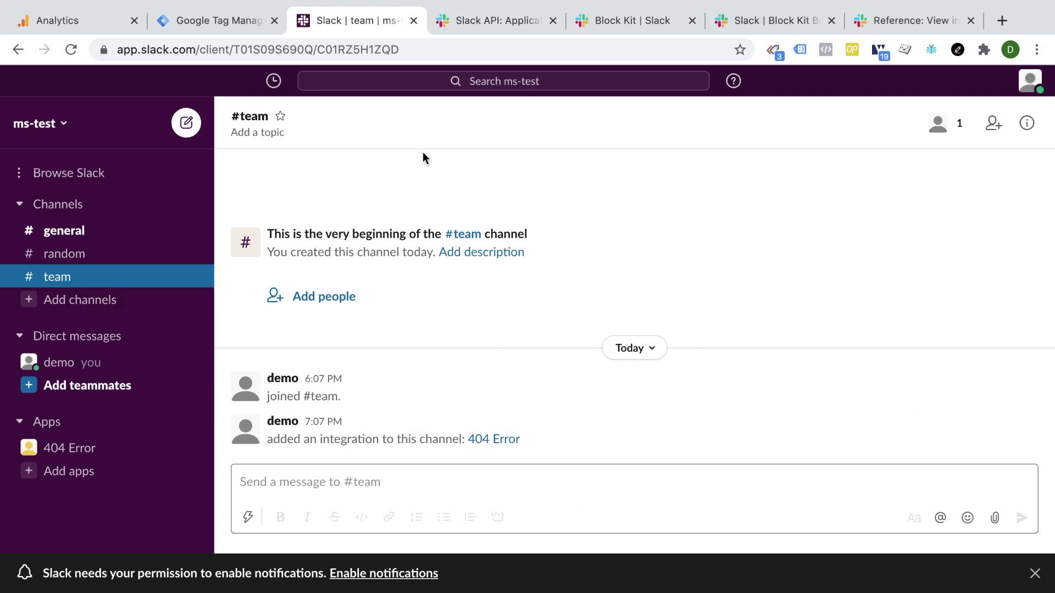
left_click(481, 15)
scroll(447, 354, "down", 8)
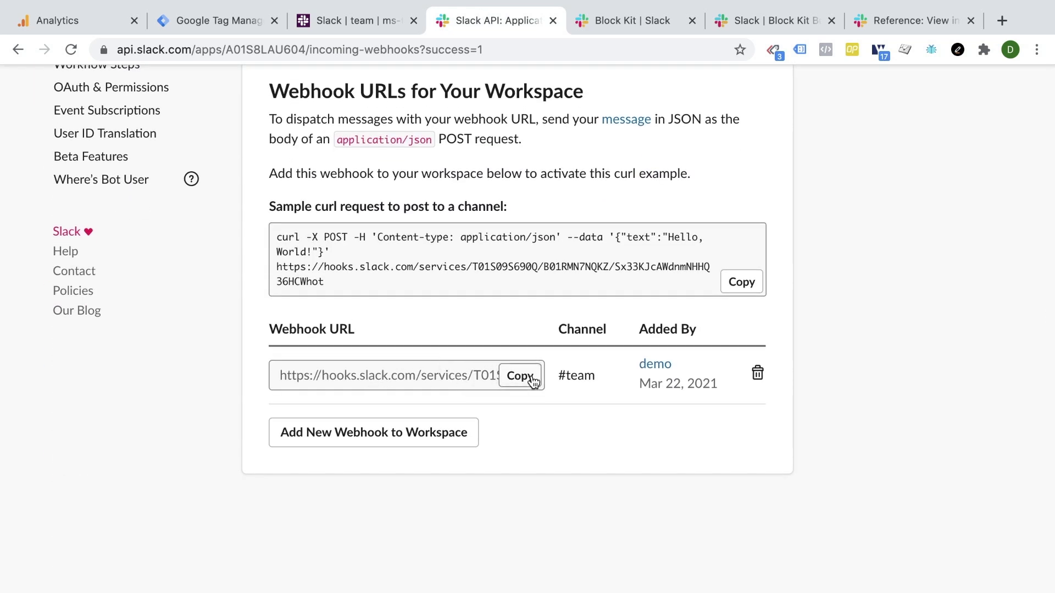
left_click(526, 379)
Step: Paste the webhook URL and set the message to 'Page: {{Page Path}}' and 'Referrer: {{Referrer}}'
left_click(212, 24)
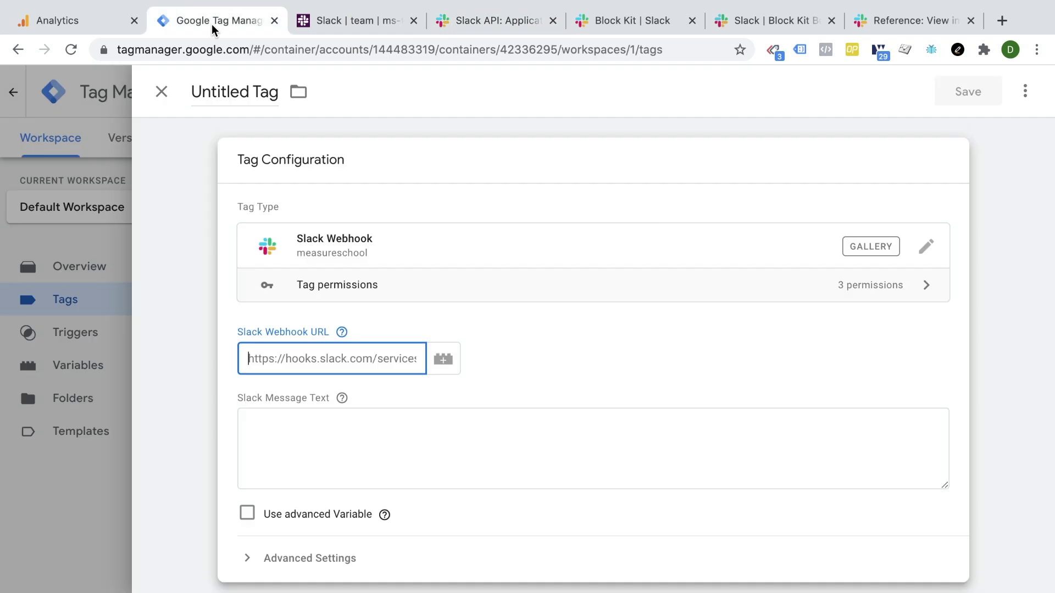
key("ctrl+v")
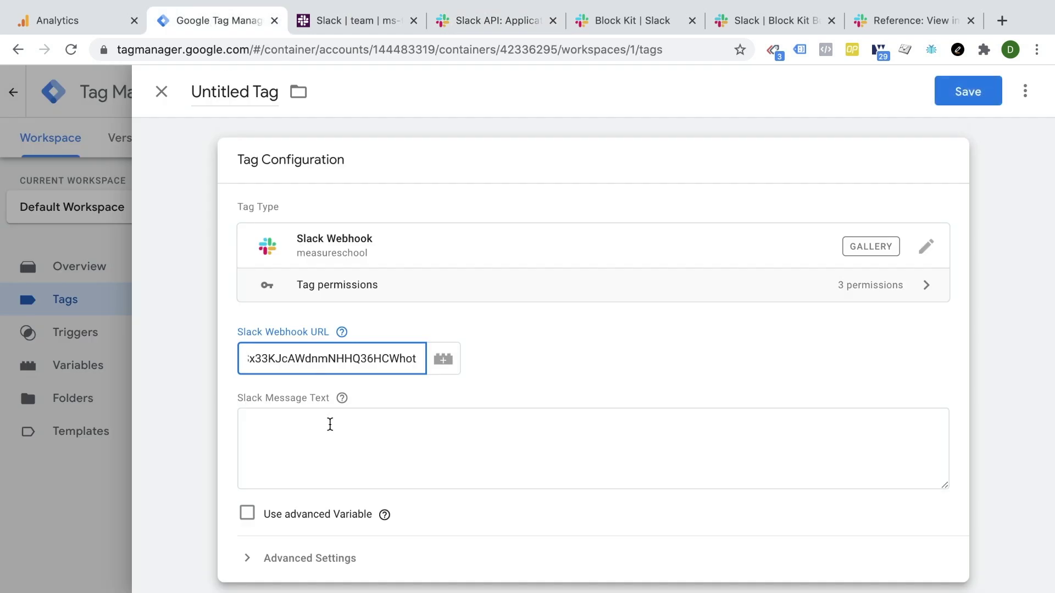
left_click(334, 431)
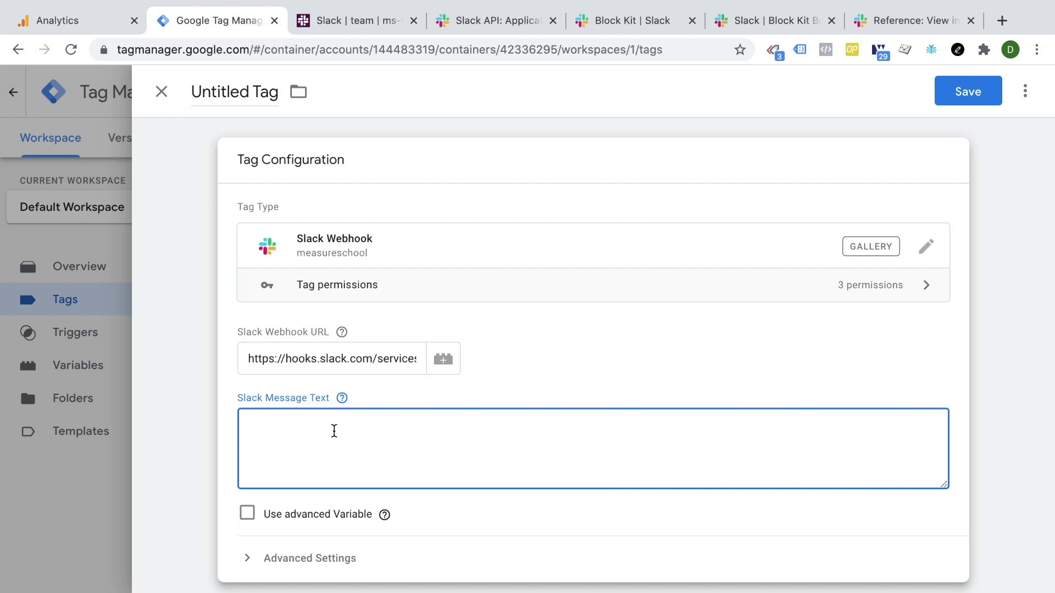
type("Pa")
type("ge: ")
type("{{P")
type("age P")
type("ath}}")
key("Return")
type("Referrer: {{")
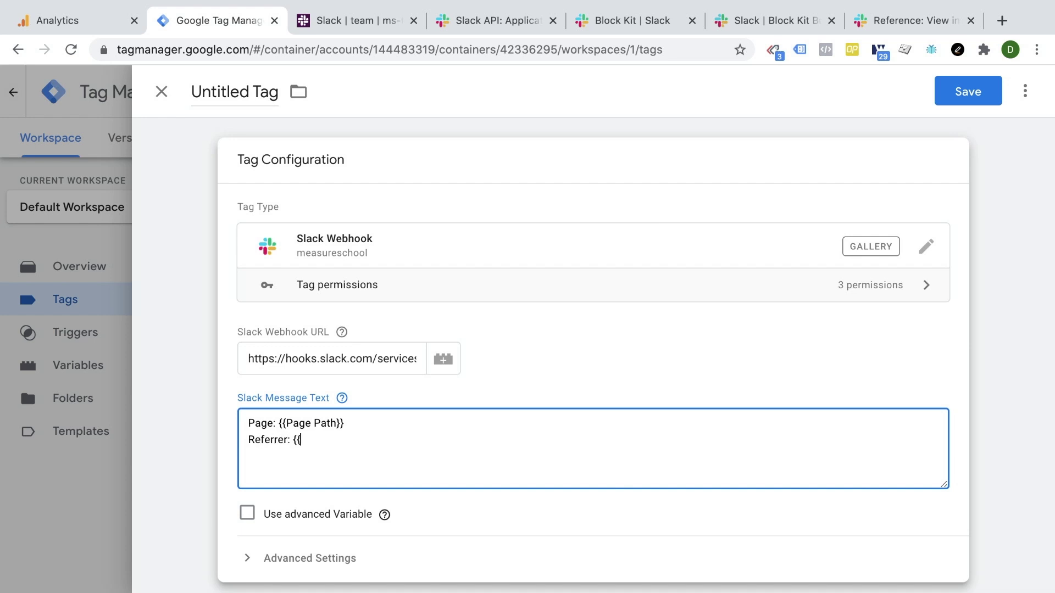
type("Referrer")
scroll(208, 220, "down", 5)
left_click(288, 433)
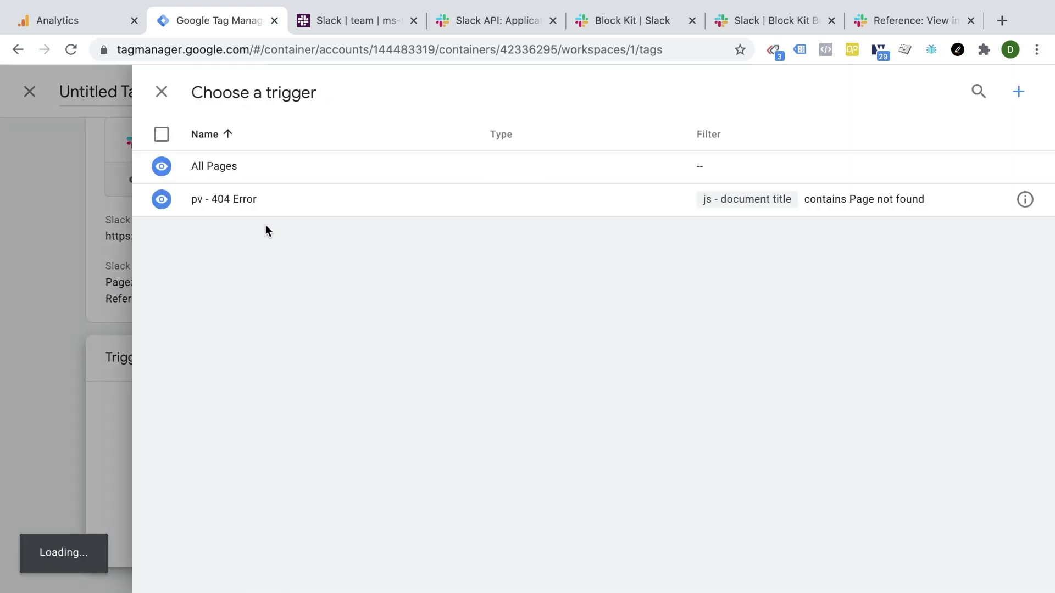
Step: Fire the tag on pv - 404 Error and name it 'Slack - Message - 404 Error'
left_click(229, 199)
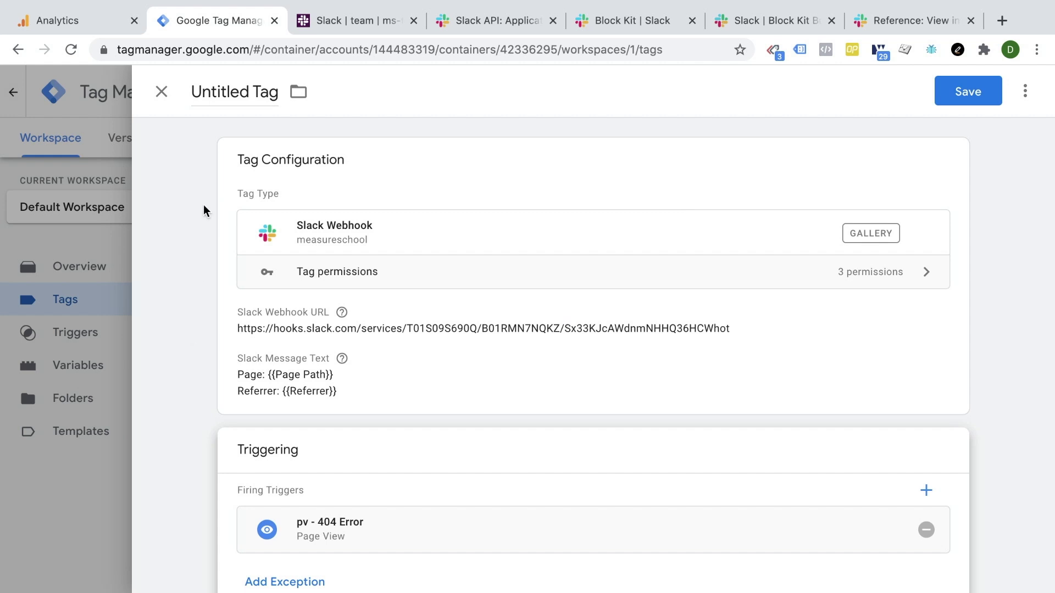
left_click(205, 94)
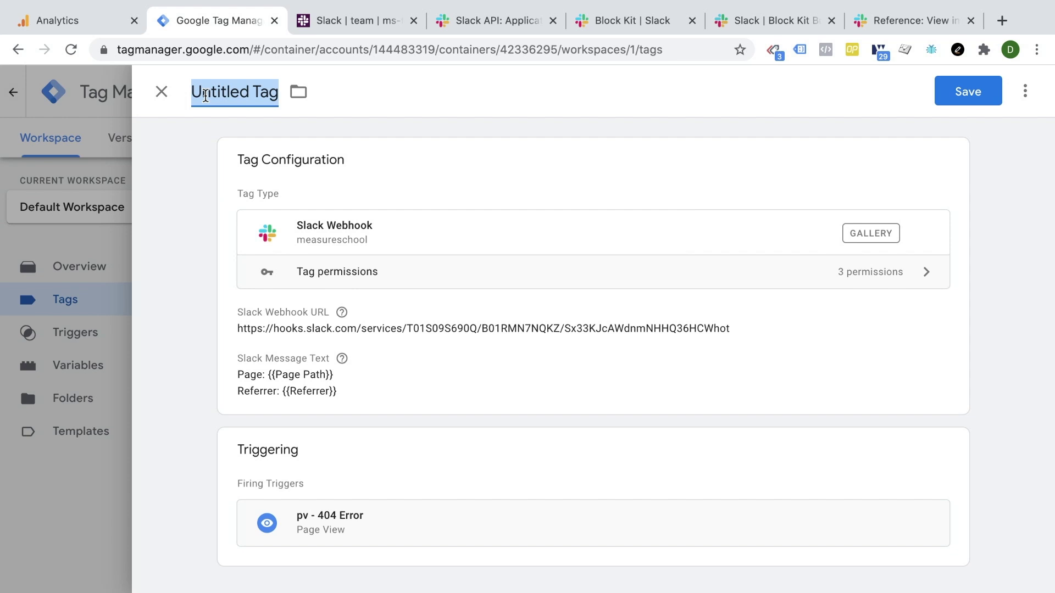
type("S")
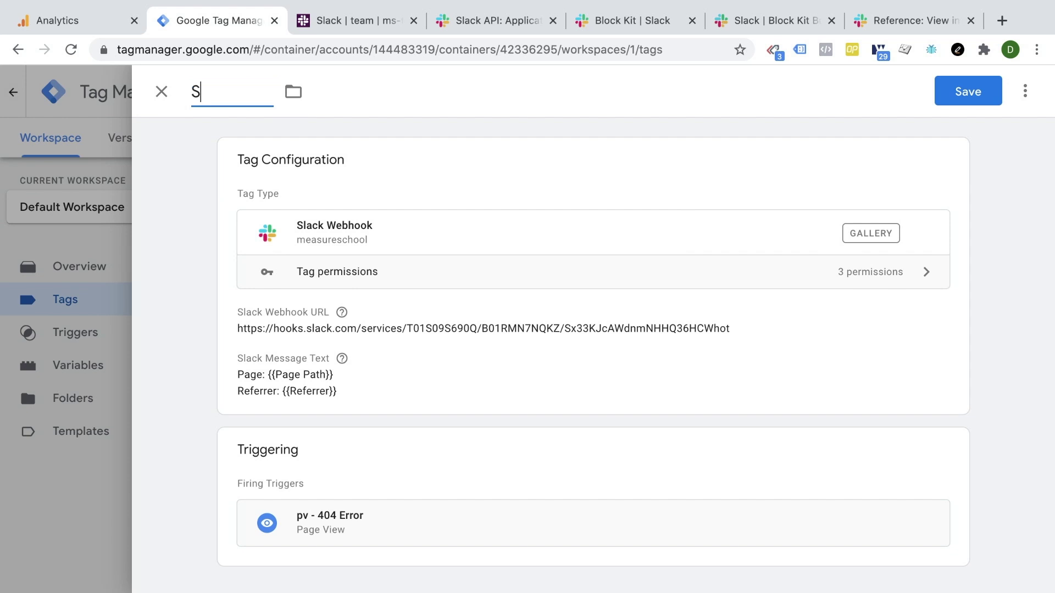
type("lack -")
type(" Message -")
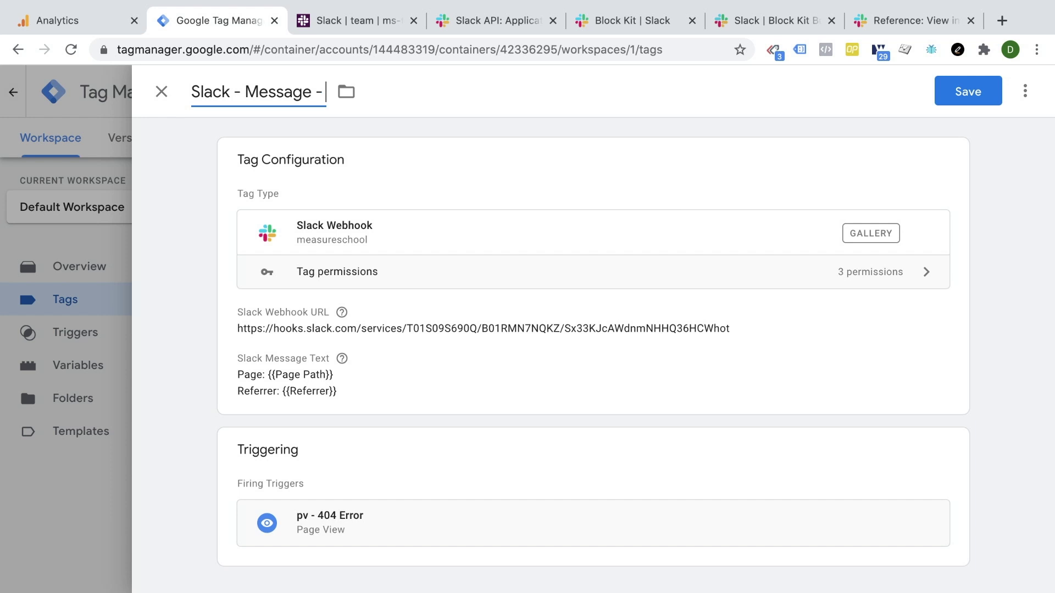
type(" 404 Error")
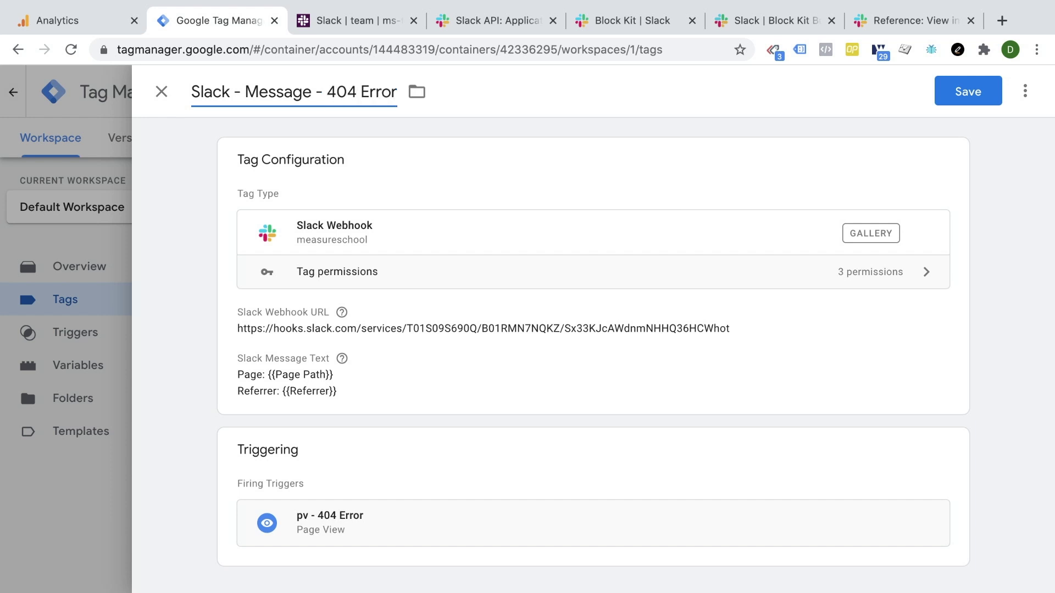
Step: Save the tag, preview the 404 page in Tag Assistant, and check Slack for the alert
left_click(968, 90)
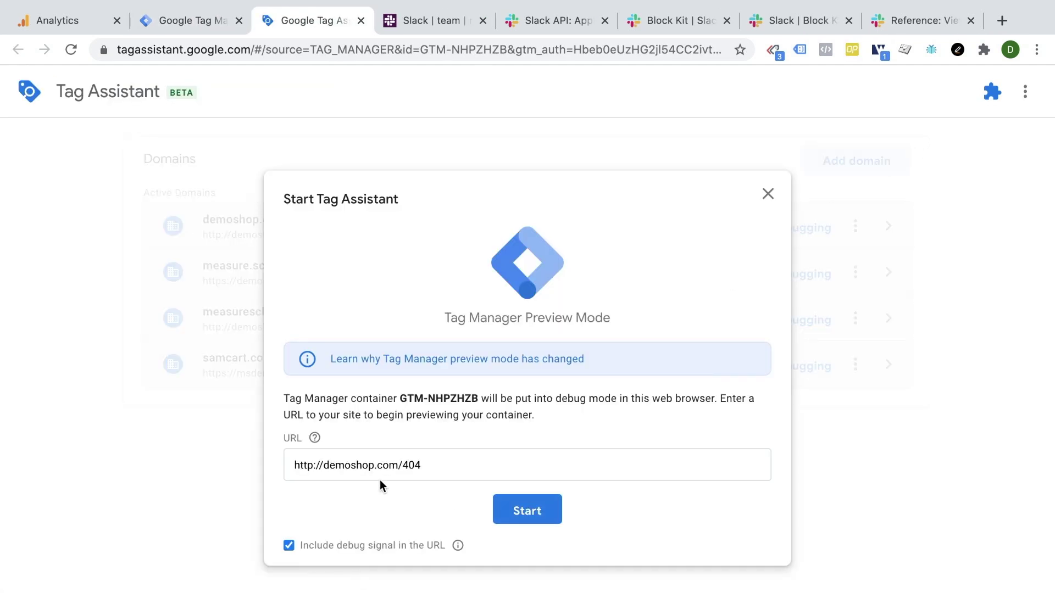
left_click(549, 511)
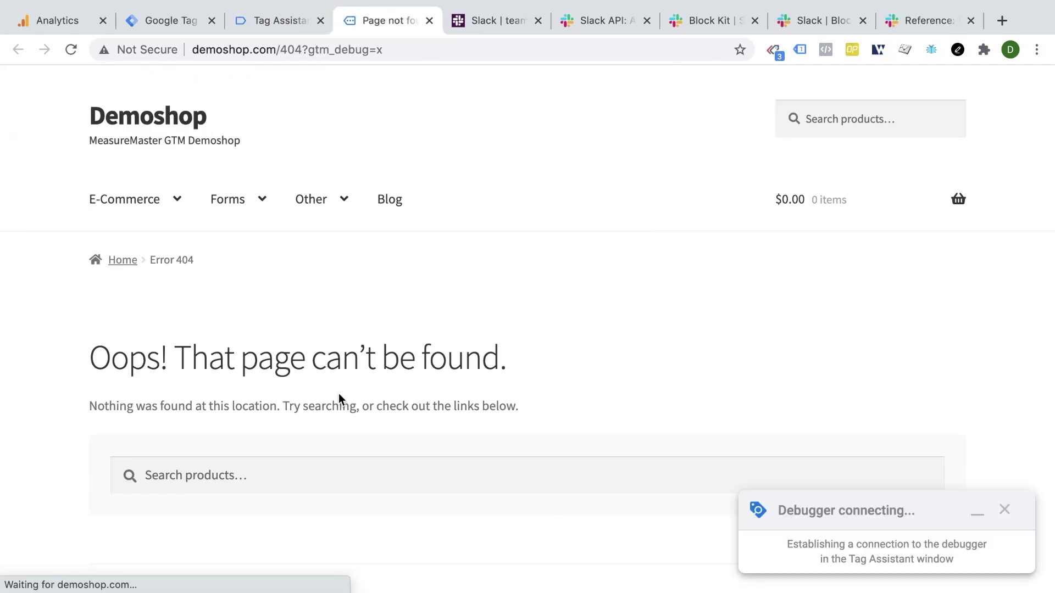
left_click(260, 31)
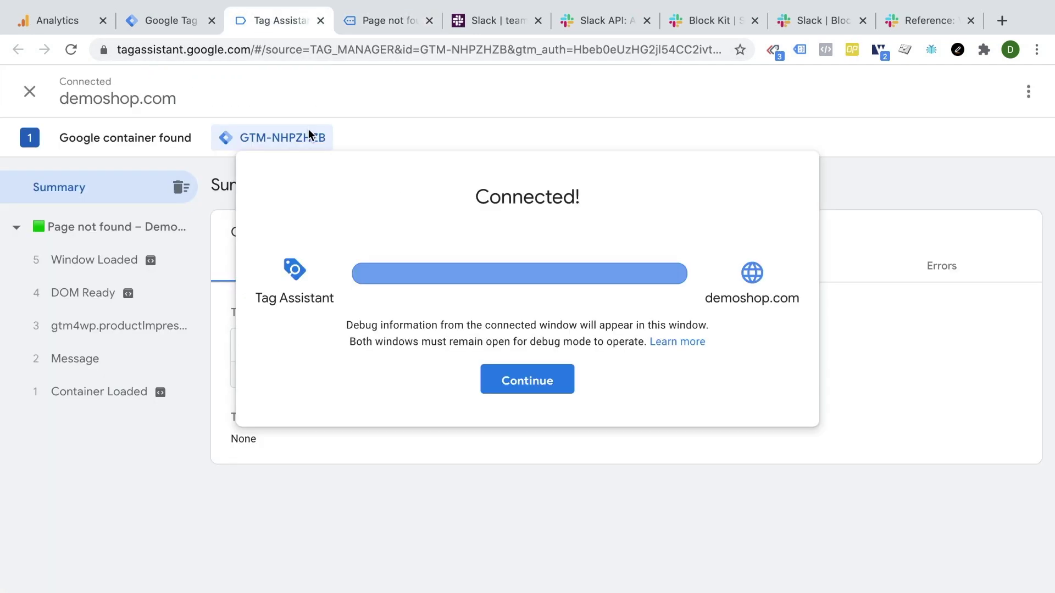
left_click(550, 378)
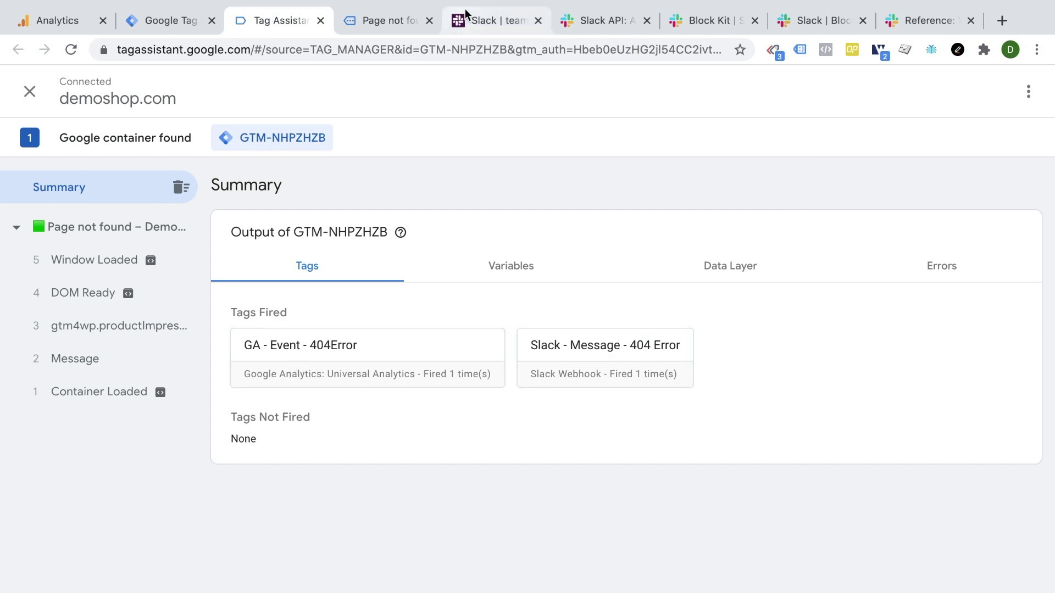
left_click(463, 28)
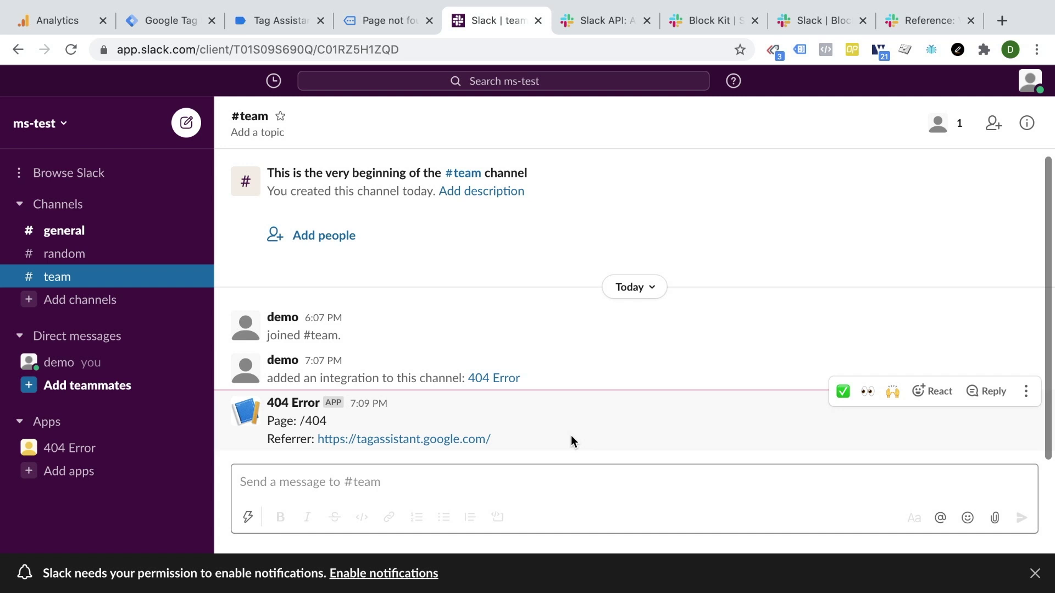
Step: Return to Tag Manager and reopen the Slack - Message - 404 Error tag
left_click(170, 25)
left_click(287, 319)
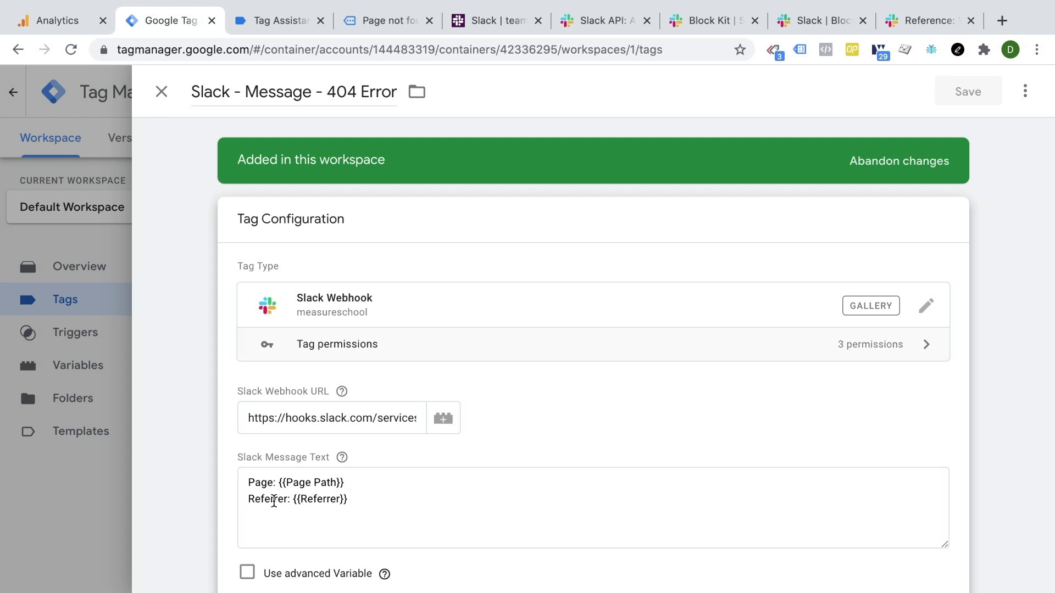
Step: Enable 'Use advanced Variable' for the tag message, leaving {{Event}} selected, then view Slack
scroll(273, 501, "down", 3)
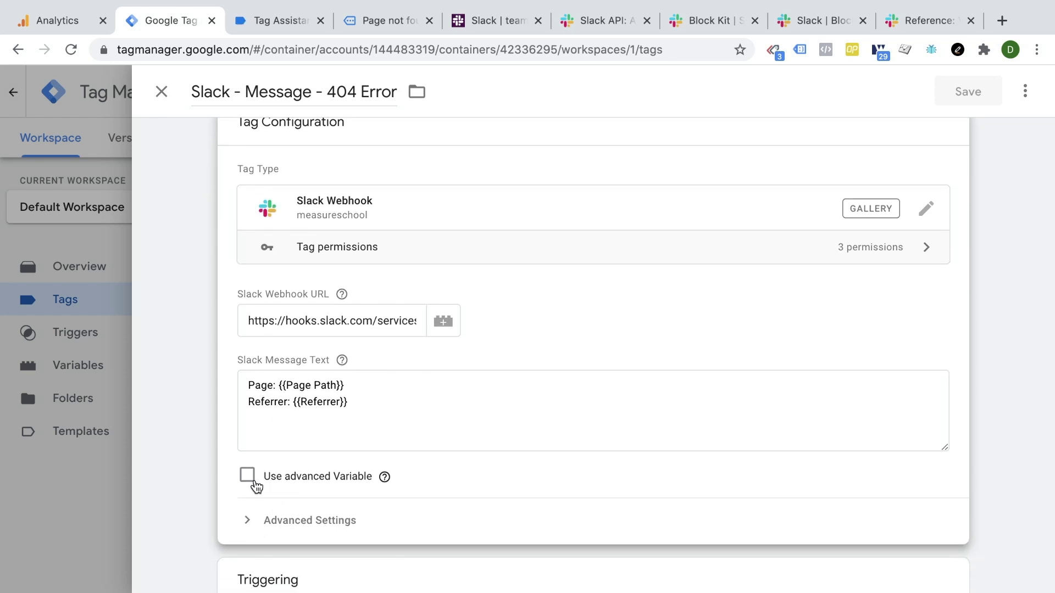
left_click(247, 476)
left_click(306, 394)
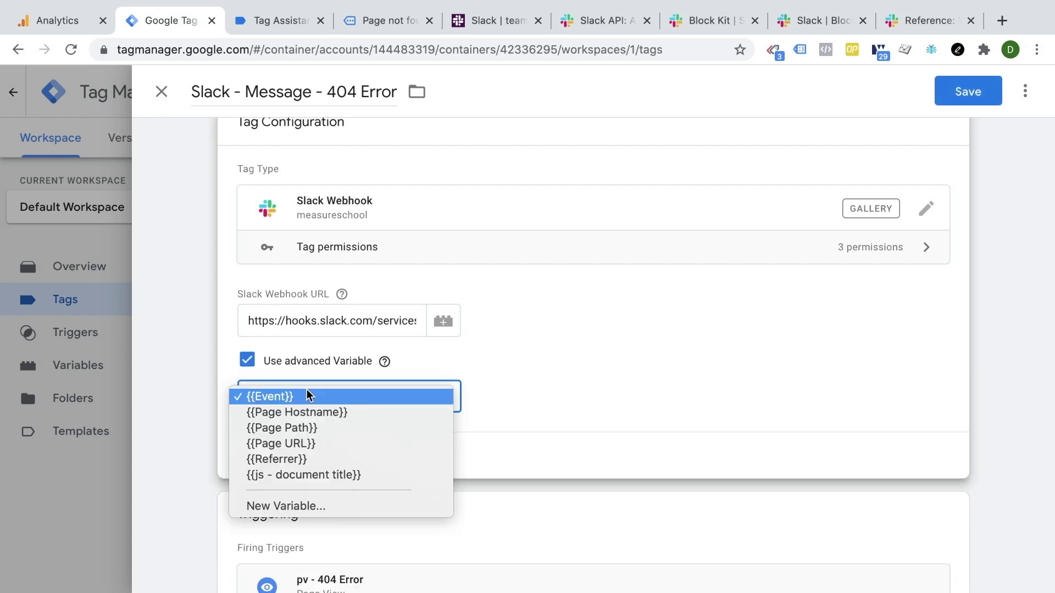
left_click(208, 424)
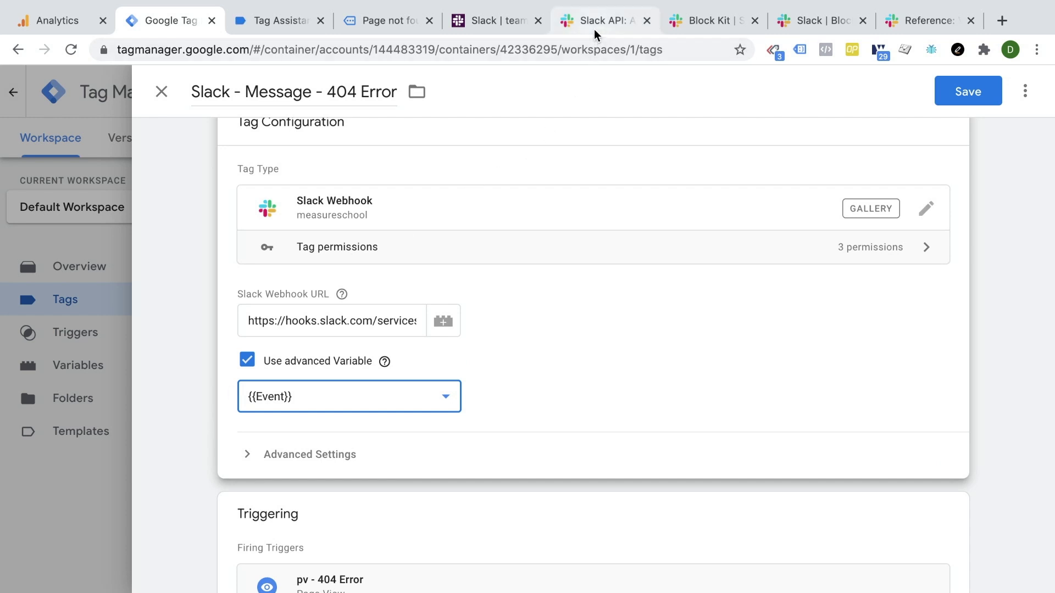
left_click(514, 25)
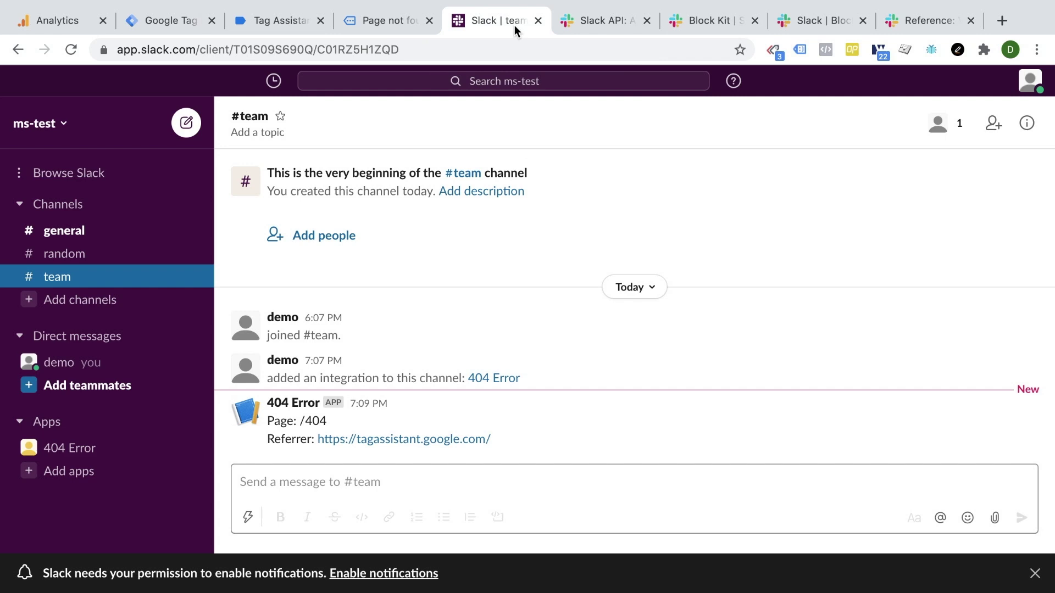
Step: Browse down through the Block Kit overview page and its templates
left_click(680, 21)
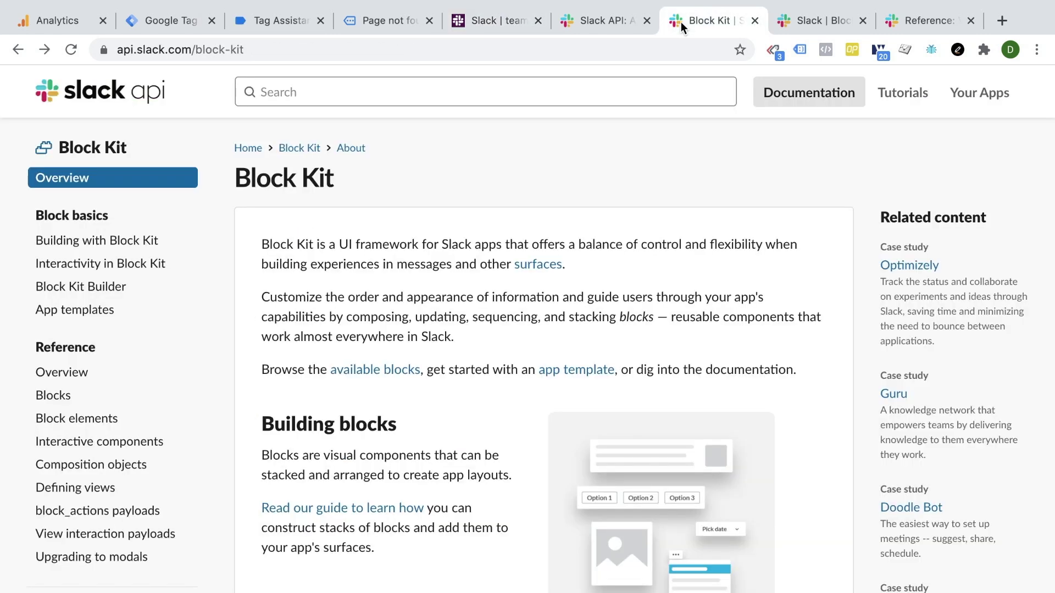
left_click(803, 20)
left_click(709, 20)
scroll(497, 268, "down", 5)
scroll(498, 268, "down", 2)
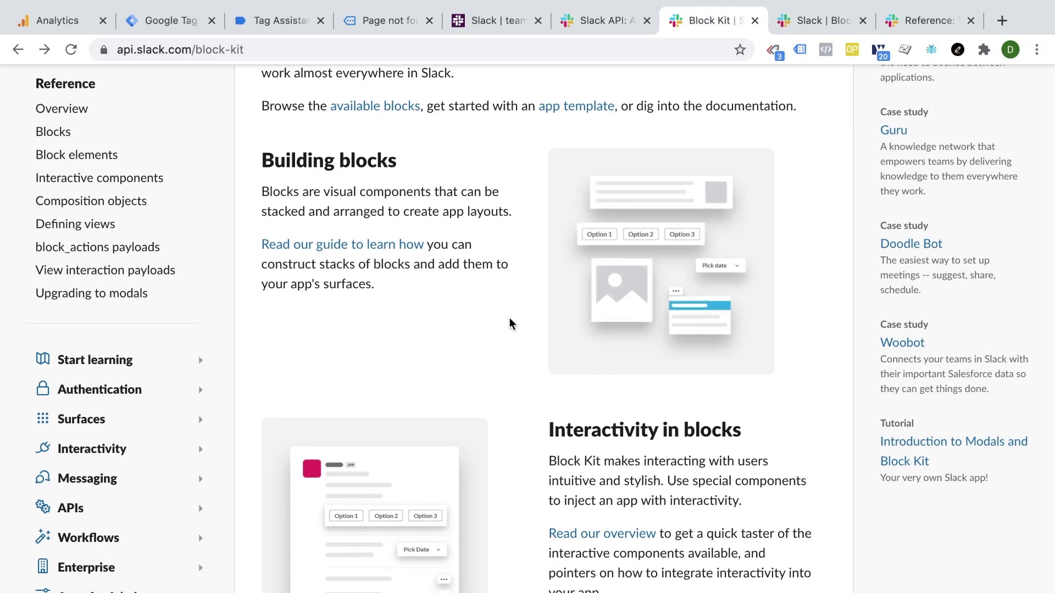
scroll(508, 322, "down", 5)
scroll(510, 324, "down", 4)
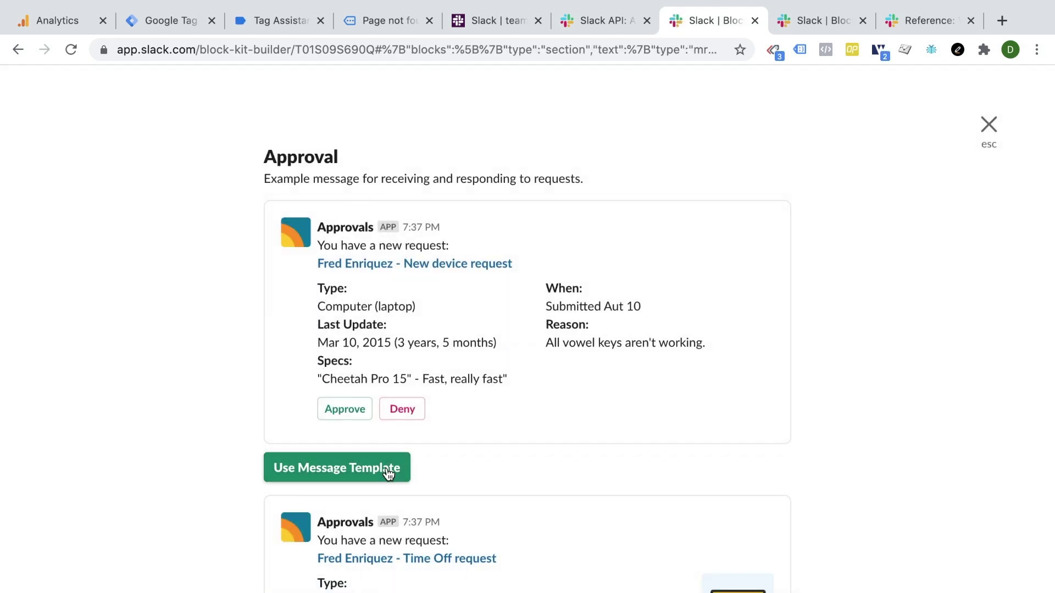
scroll(380, 427, "down", 4)
scroll(378, 426, "down", 3)
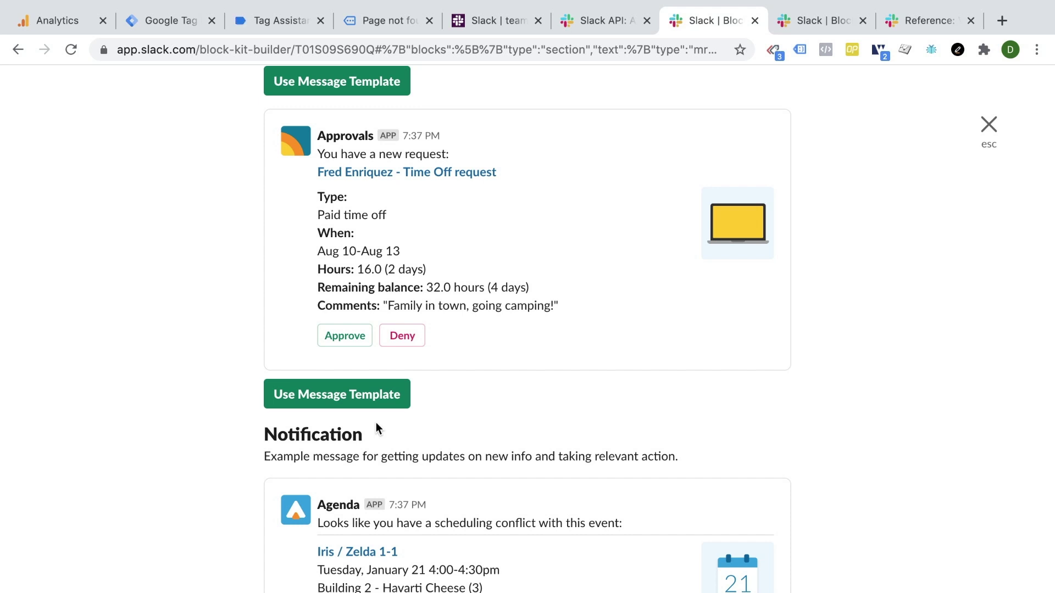
scroll(377, 427, "down", 1)
scroll(377, 427, "down", 4)
scroll(377, 427, "down", 4)
Step: Bring up the Block Kit Builder tab holding the 404 error message payload
scroll(377, 428, "up", 3)
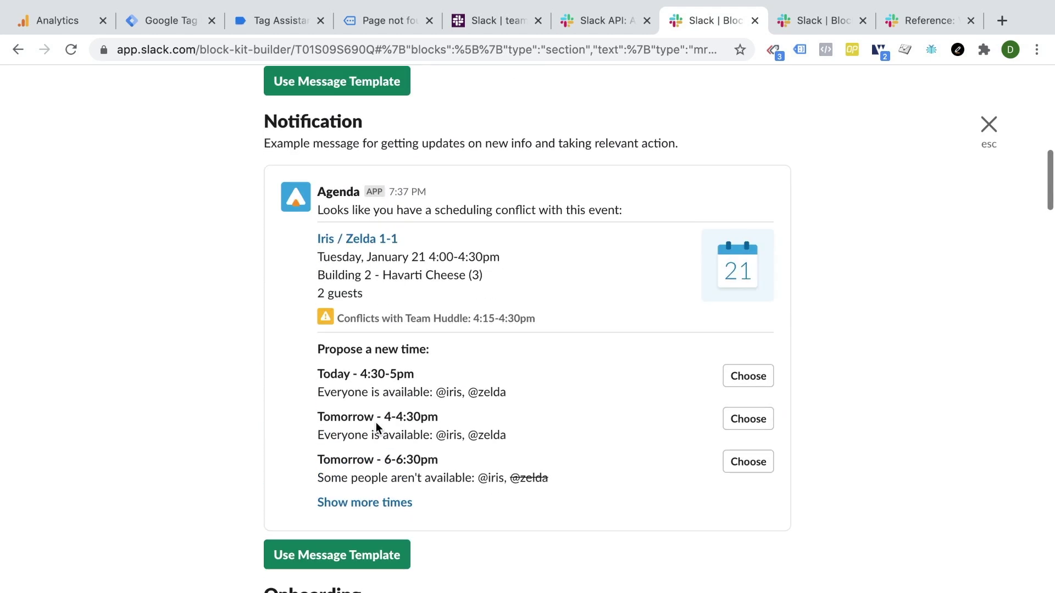
scroll(377, 428, "up", 3)
scroll(386, 409, "up", 1)
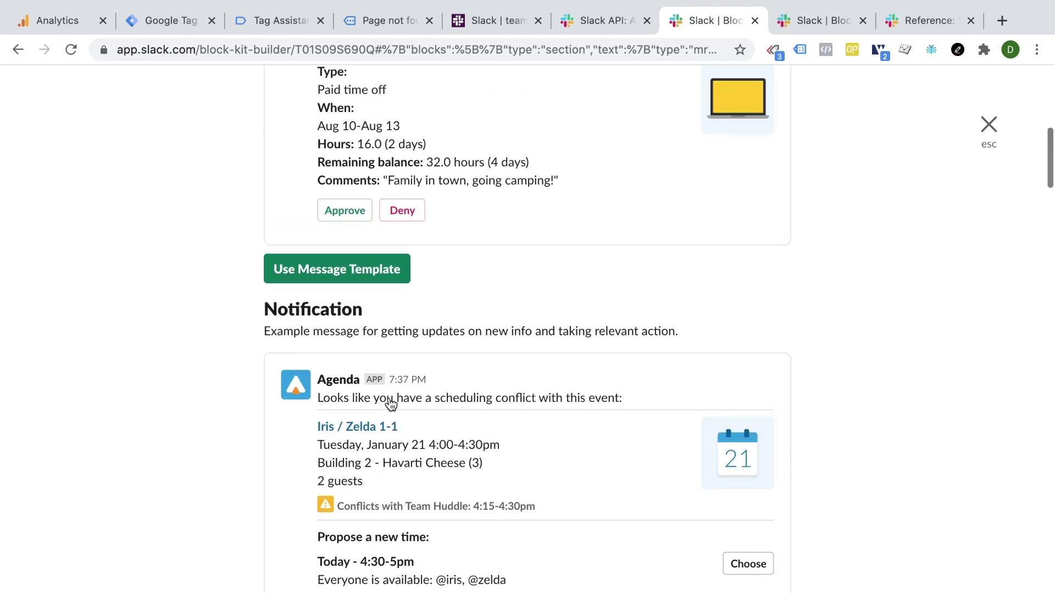
scroll(387, 403, "up", 7)
scroll(390, 404, "up", 3)
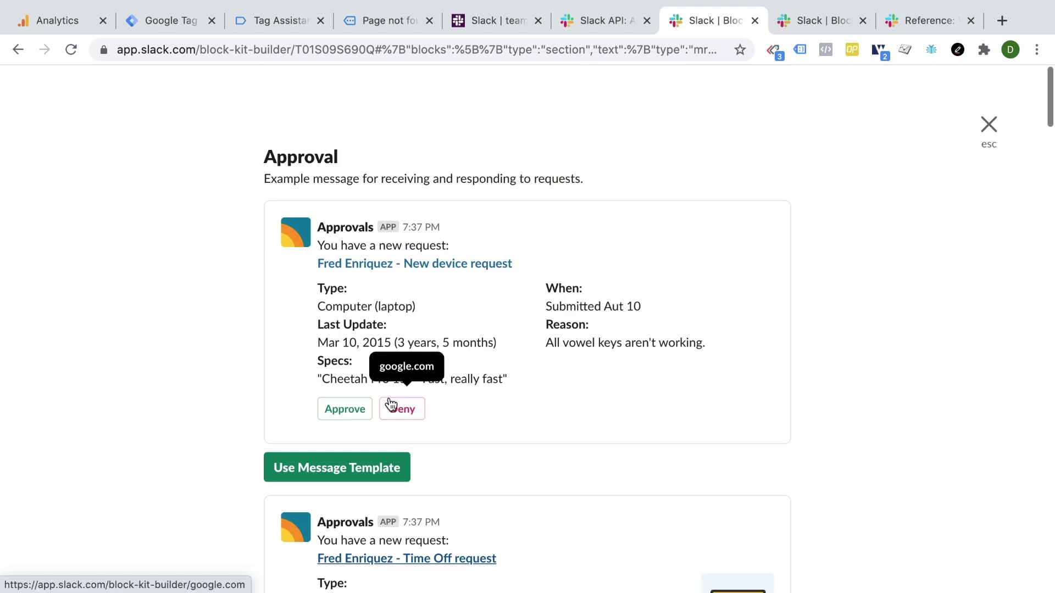
left_click(609, 22)
left_click(807, 21)
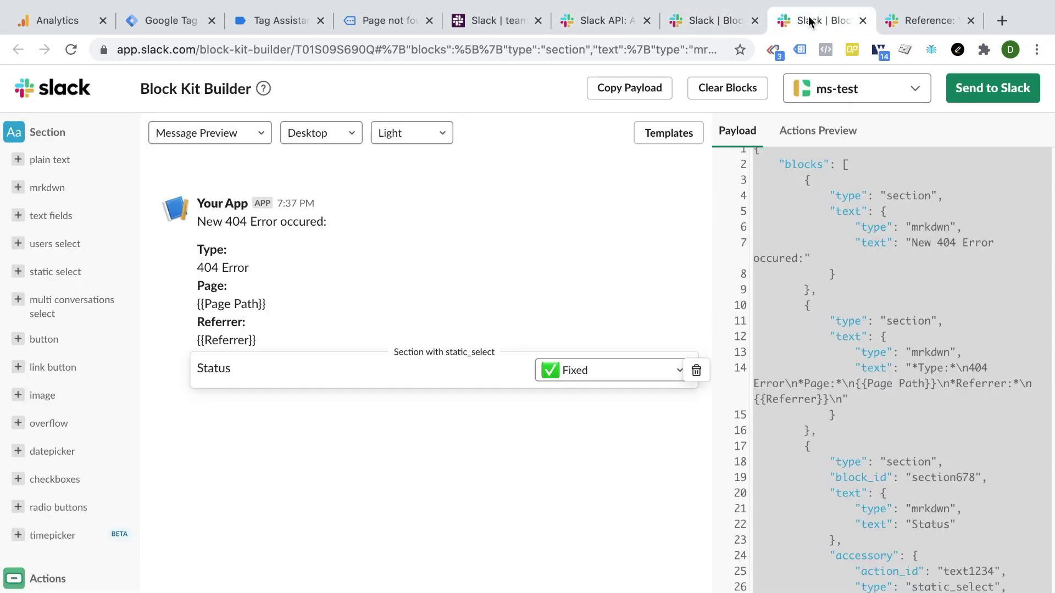
Step: Review the JSON payload and preview the Status options Fixed, Needs fixing, Ignore
left_click(825, 174)
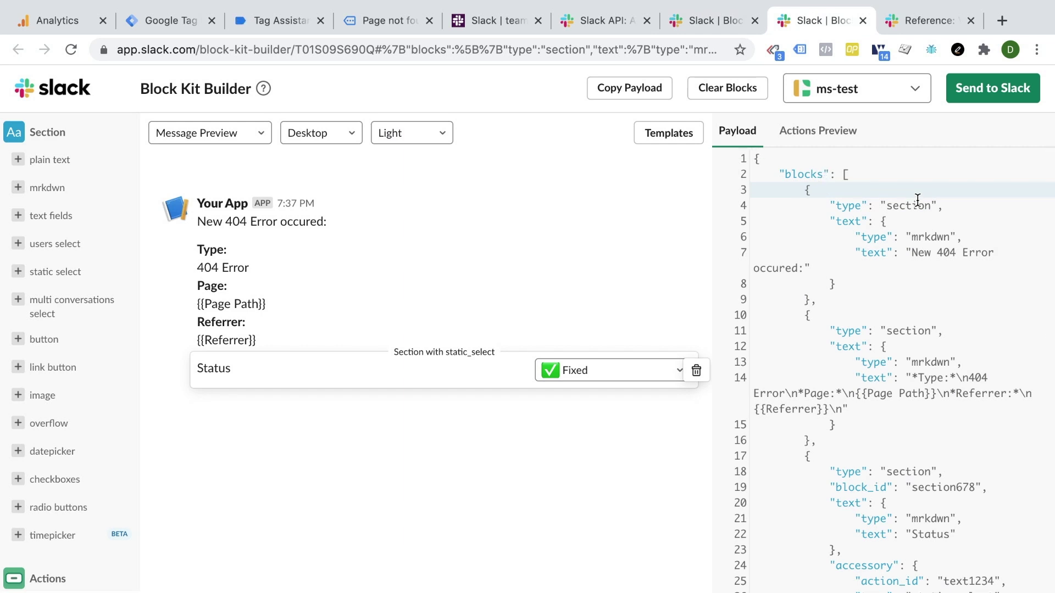
scroll(918, 199, "down", 2)
scroll(918, 200, "down", 2)
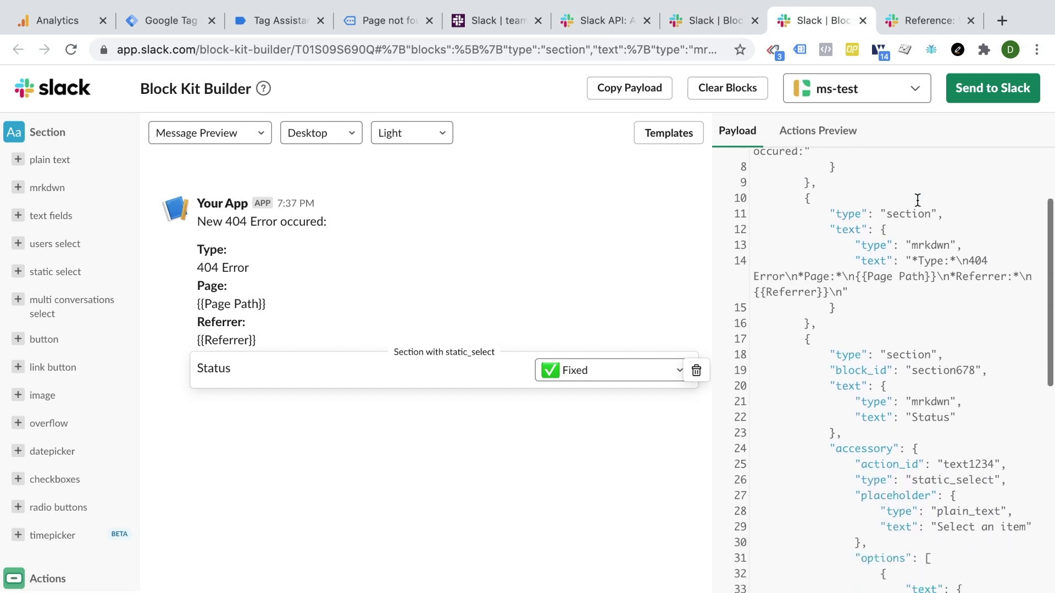
scroll(917, 199, "down", 2)
scroll(918, 199, "down", 2)
scroll(917, 200, "down", 2)
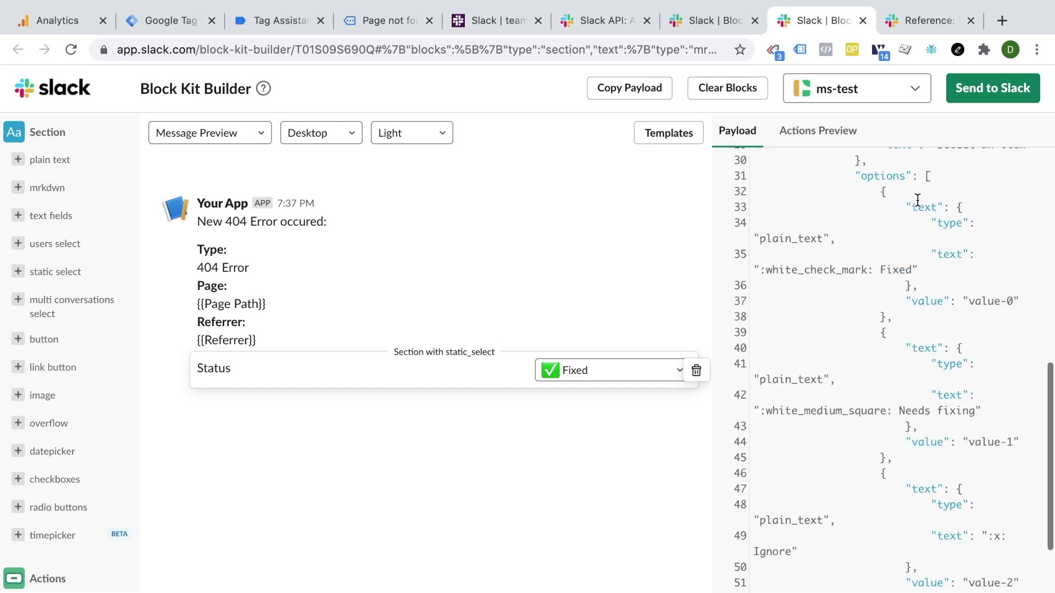
scroll(918, 199, "up", 5)
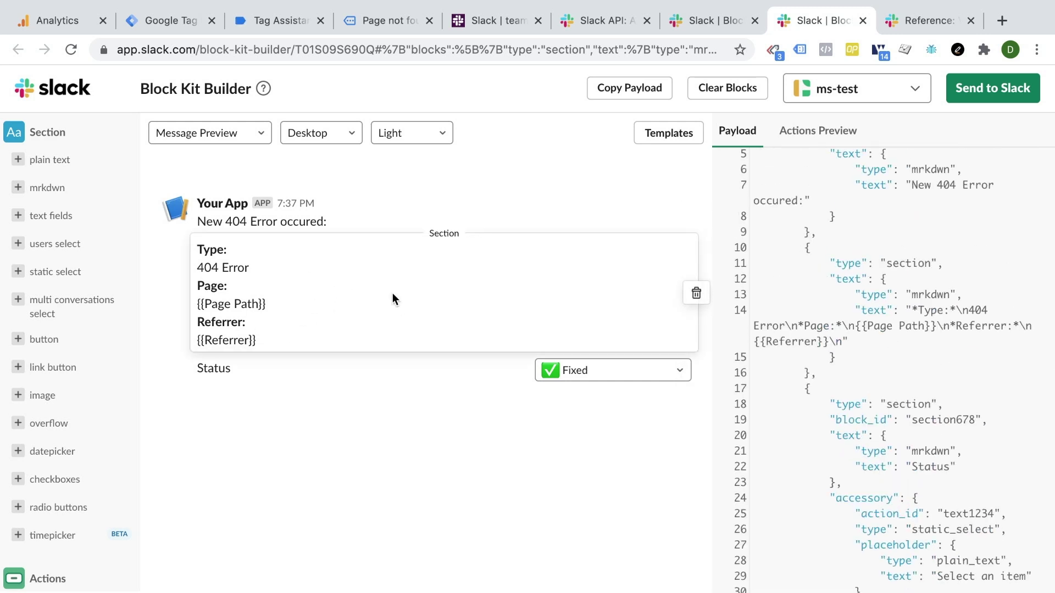
left_click(555, 369)
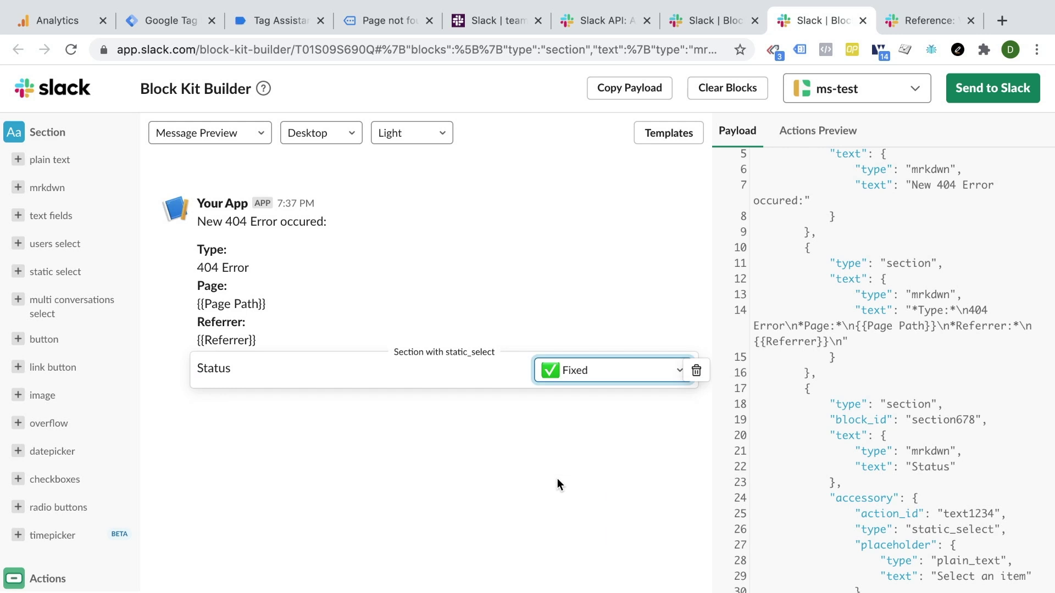
Step: Select the entire JSON payload in the Payload editor
left_click(871, 324)
scroll(871, 324, "up", 2)
left_click(862, 272)
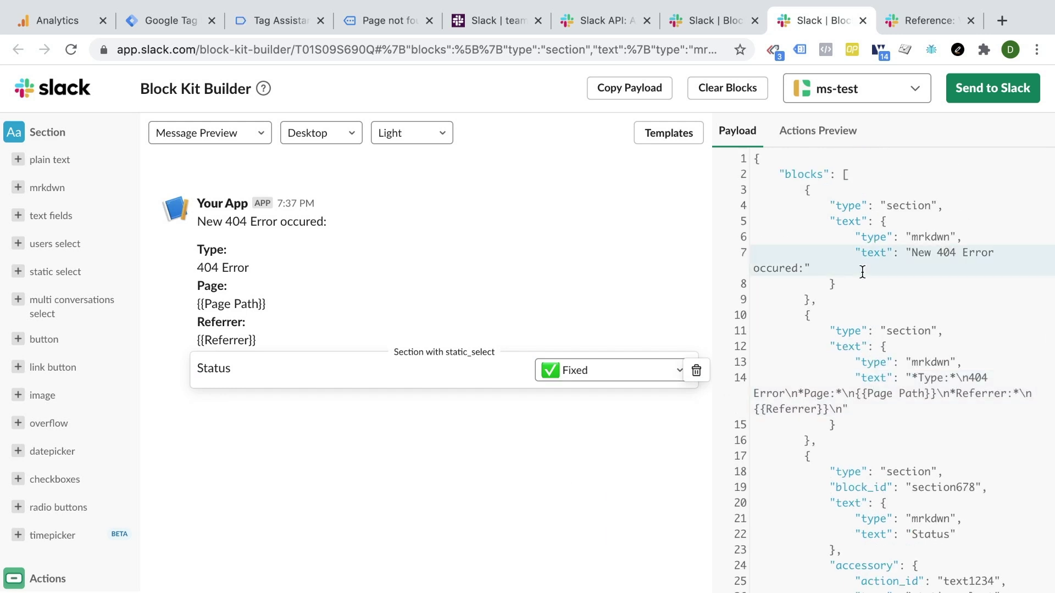
key("ctrl+a")
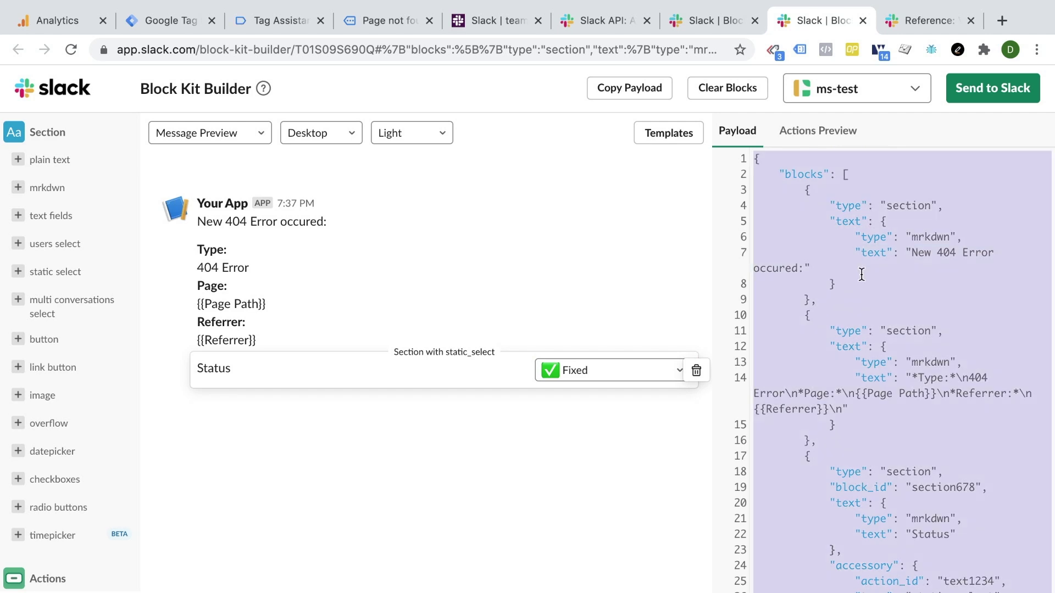
Step: Discard the unsaved changes to the Slack tag in Tag Manager
left_click(186, 29)
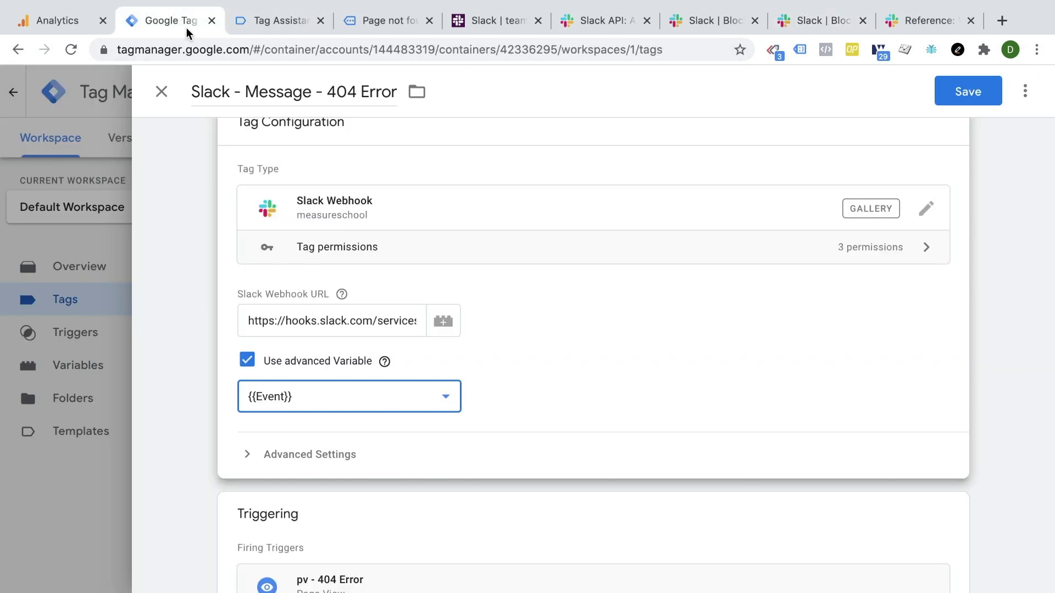
left_click(102, 298)
left_click(655, 290)
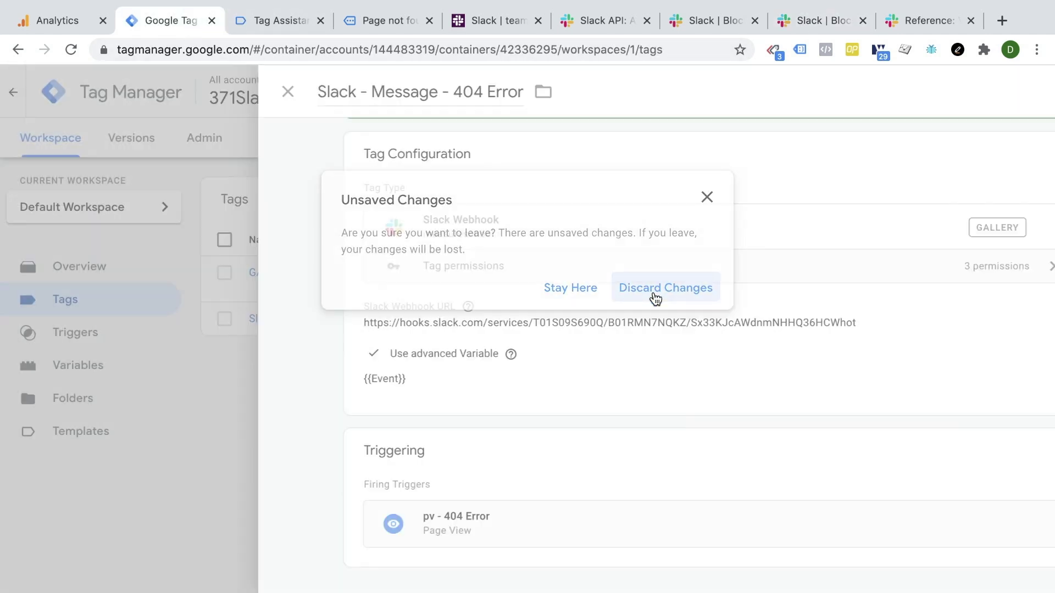
Step: Create Custom JavaScript variable 'cjs - SlackMessage' returning the pasted Block Kit JSON
left_click(70, 362)
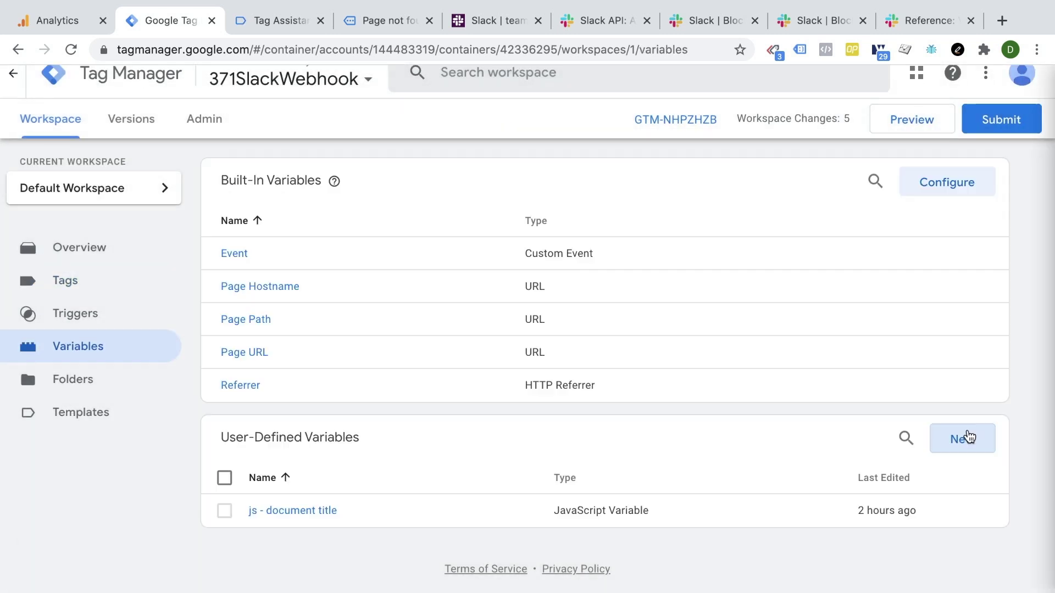
left_click(966, 435)
left_click(236, 98)
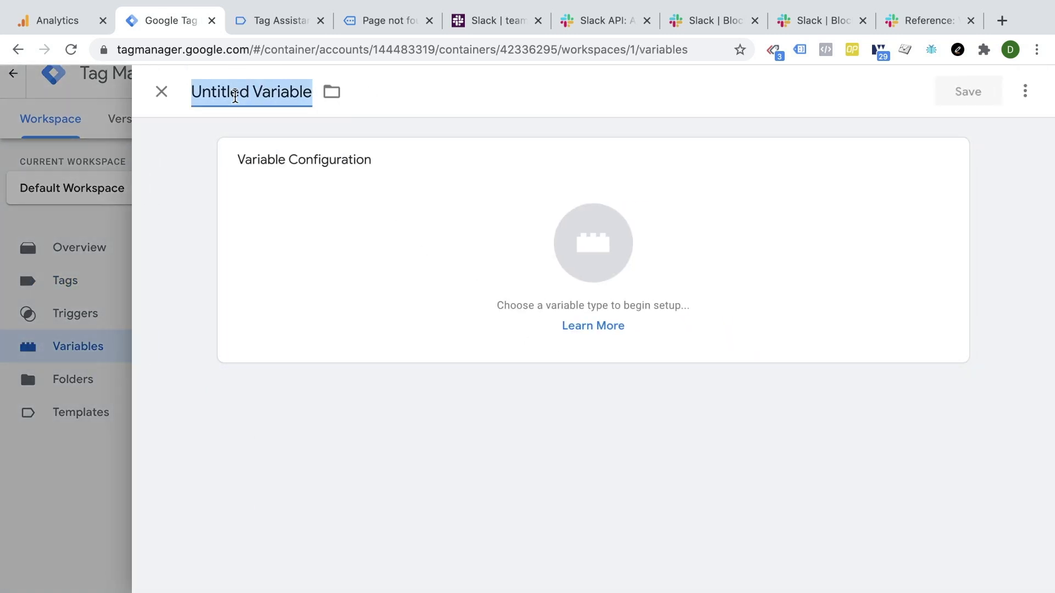
type("cjs - Slac")
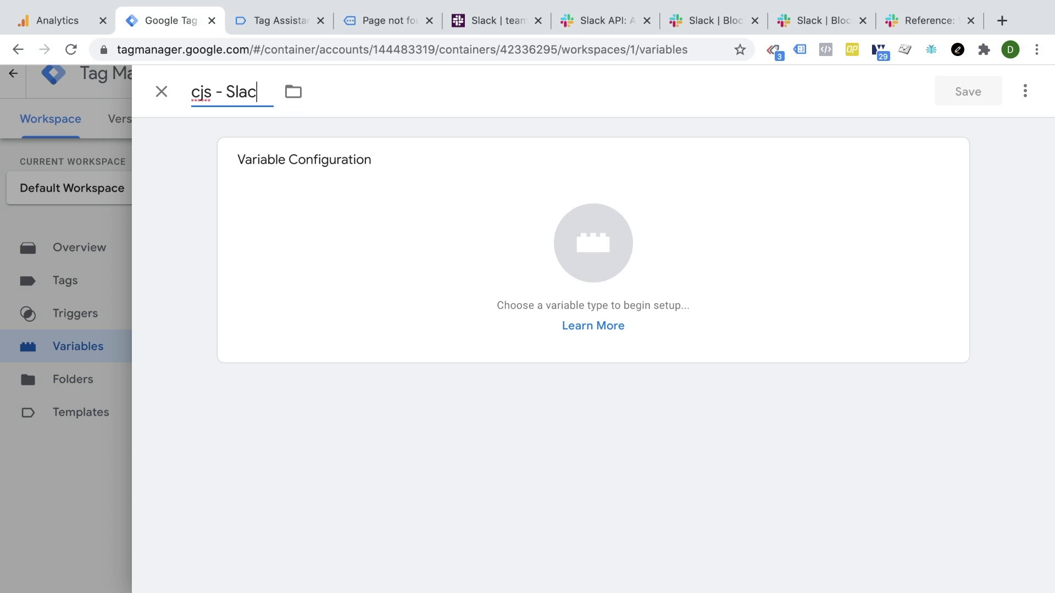
type("kMessage")
left_click(356, 271)
scroll(675, 354, "down", 2)
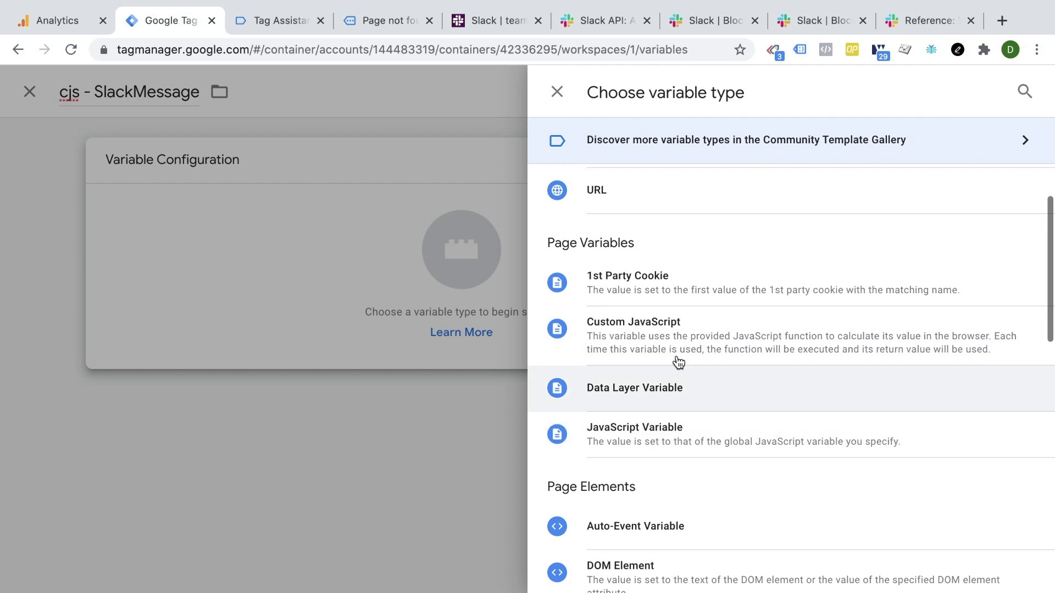
left_click(673, 345)
type("return")
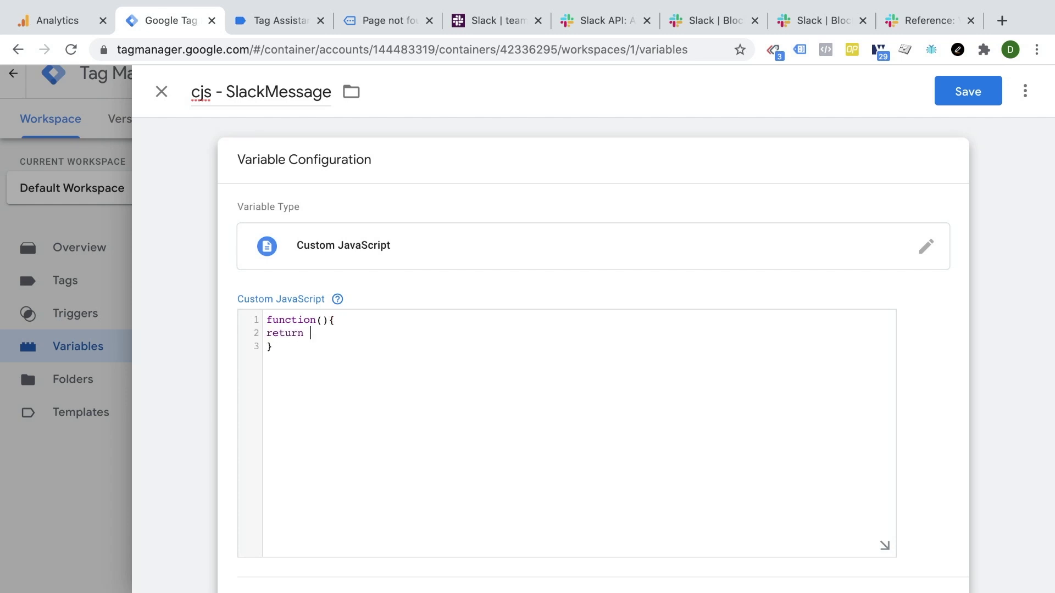
key("ctrl+v")
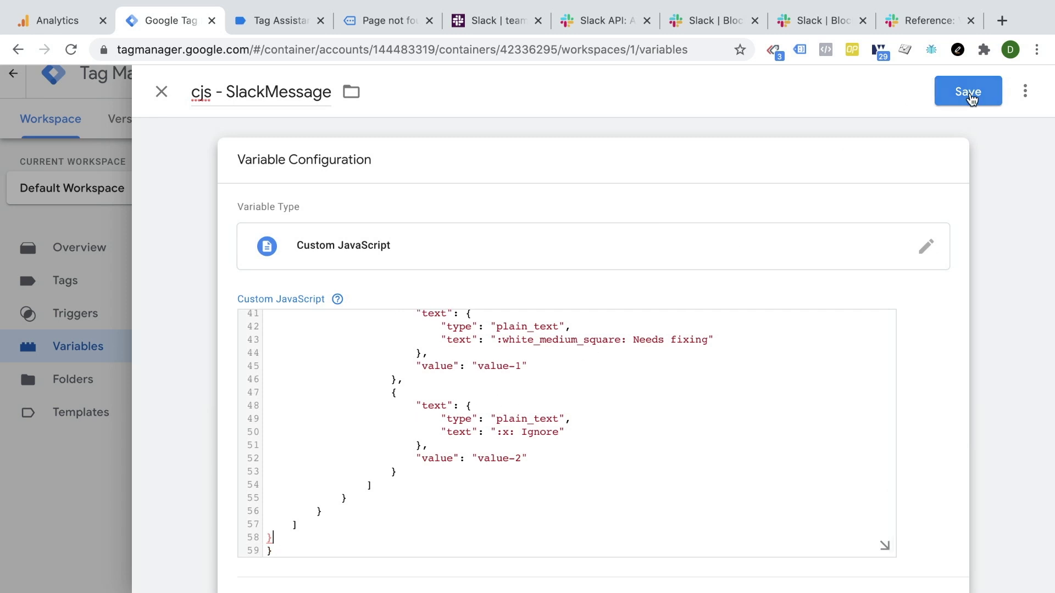
left_click(970, 96)
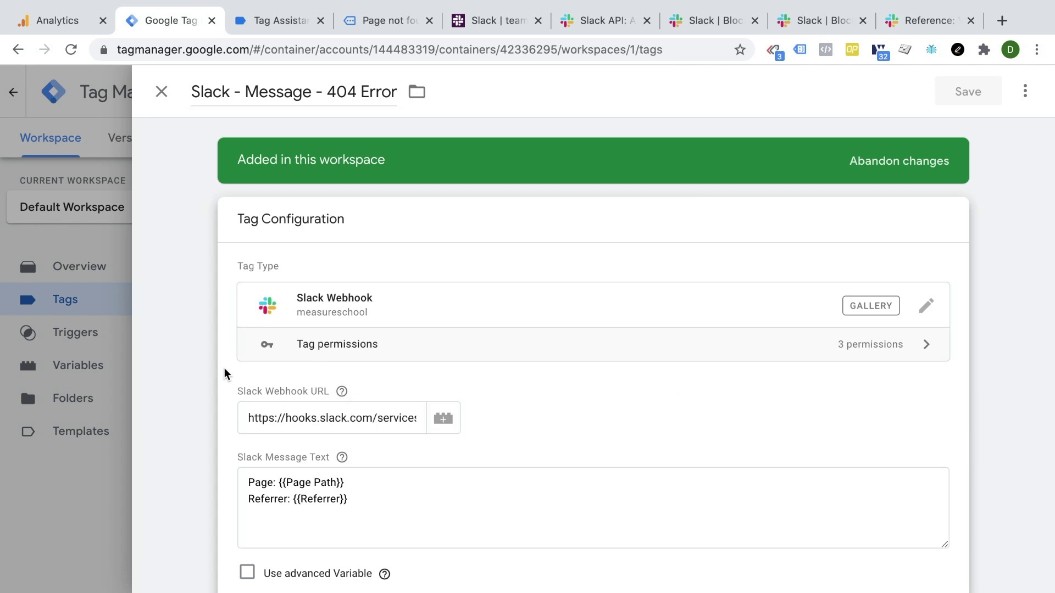
Step: Delete the Page/Referrer message text from the Slack tag
scroll(247, 377, "down", 2)
double_click(332, 406)
triple_click(332, 407)
key("BackSpace")
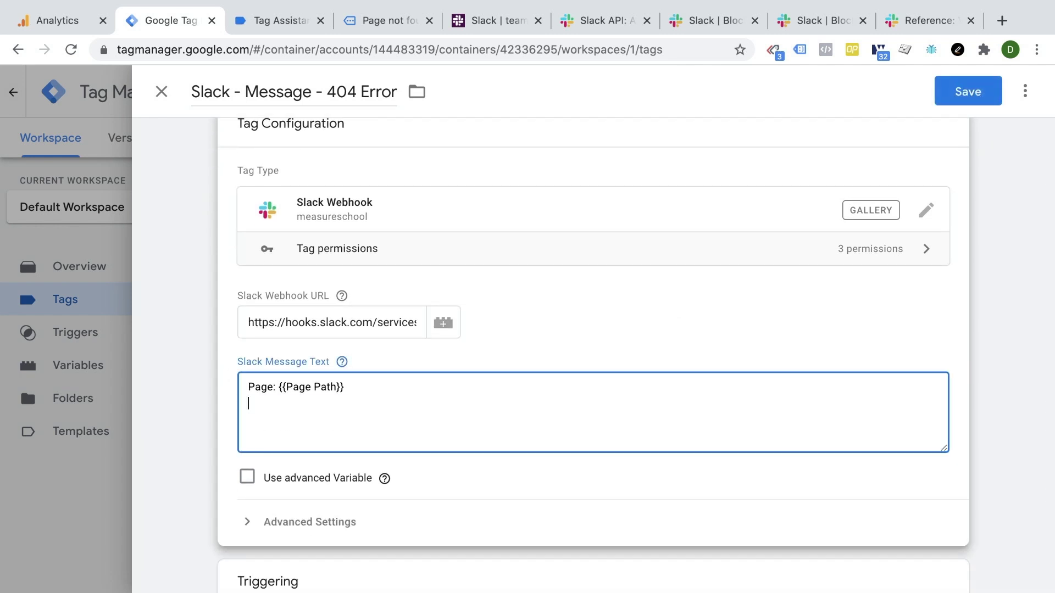
key("BackSpace")
key("BackSpace")
key("BackSpace")
key("BackSpace")
key("BackSpace")
key("BackSpace")
Step: Set the tag message to advanced variable {{cjs - SlackMessage}}, save, and start Preview
left_click(248, 477)
left_click(295, 412)
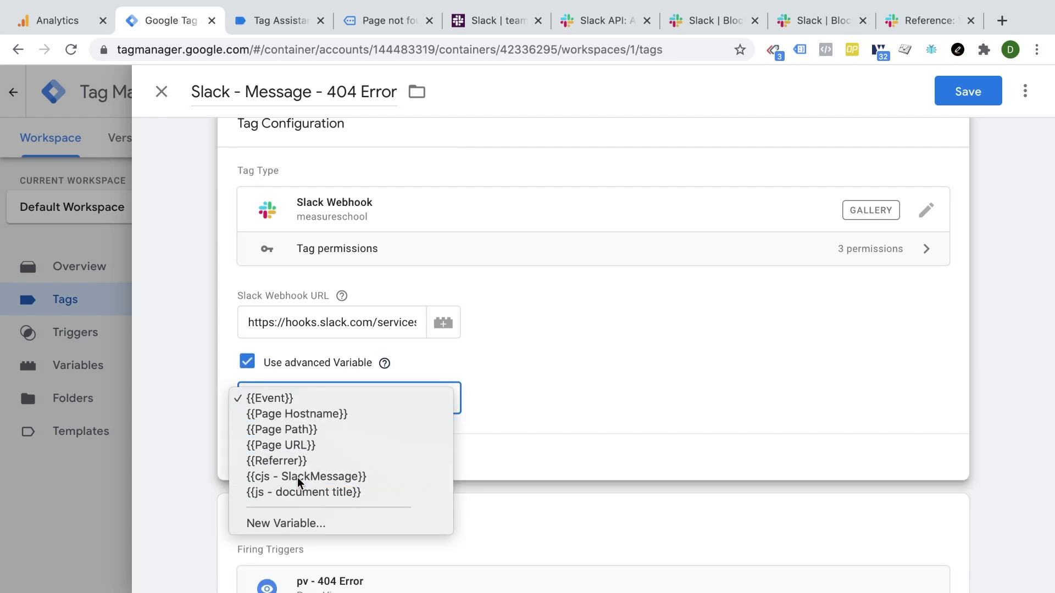
left_click(325, 477)
left_click(982, 92)
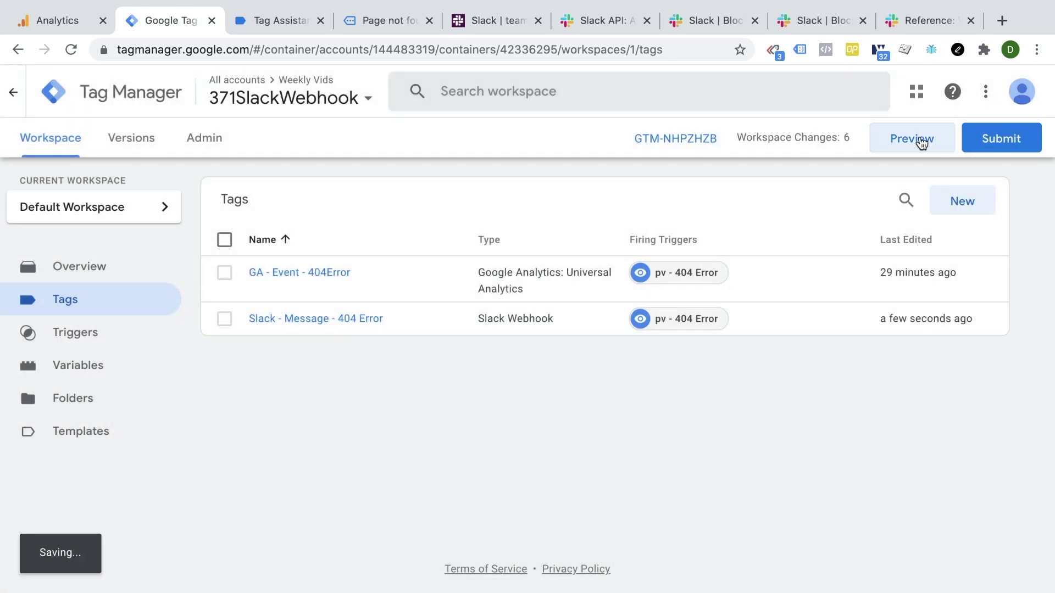
left_click(918, 137)
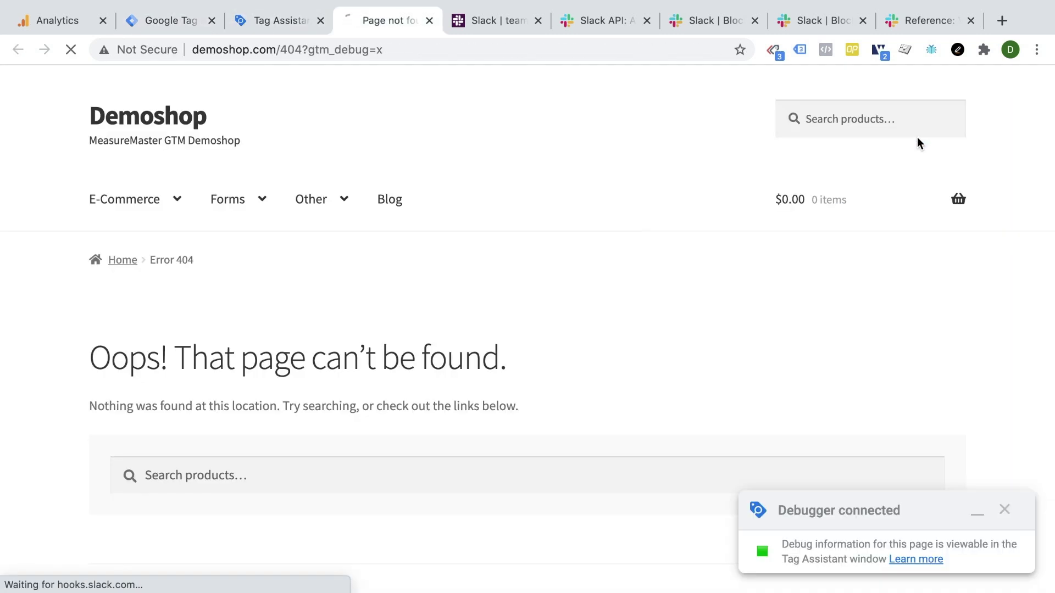
Step: In #team, set the alert's Status to Fixed, then Needs fixing, then Ignore
left_click(487, 18)
mouse_move(577, 355)
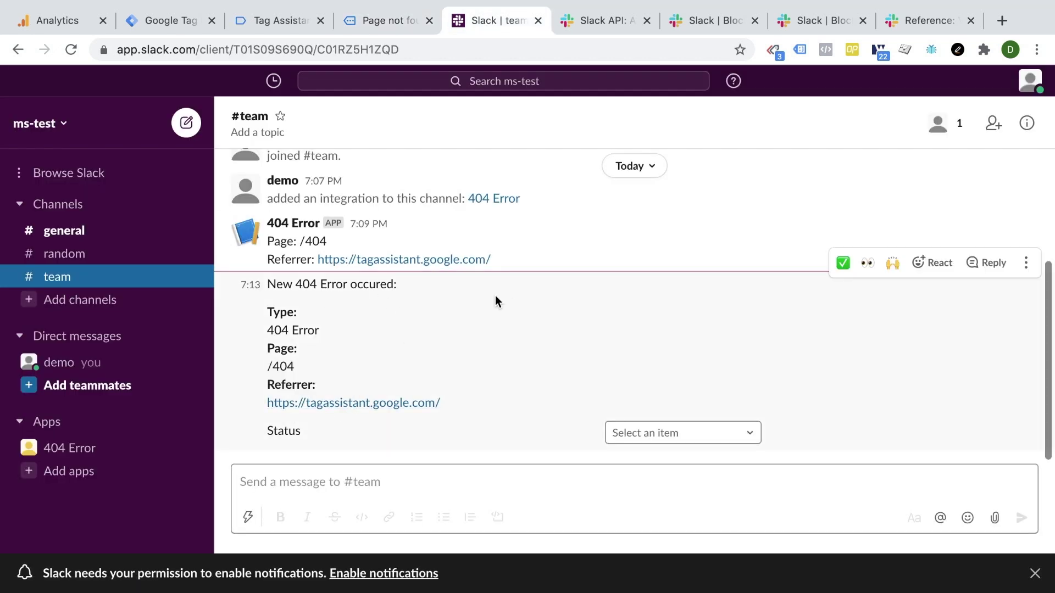
left_click(693, 434)
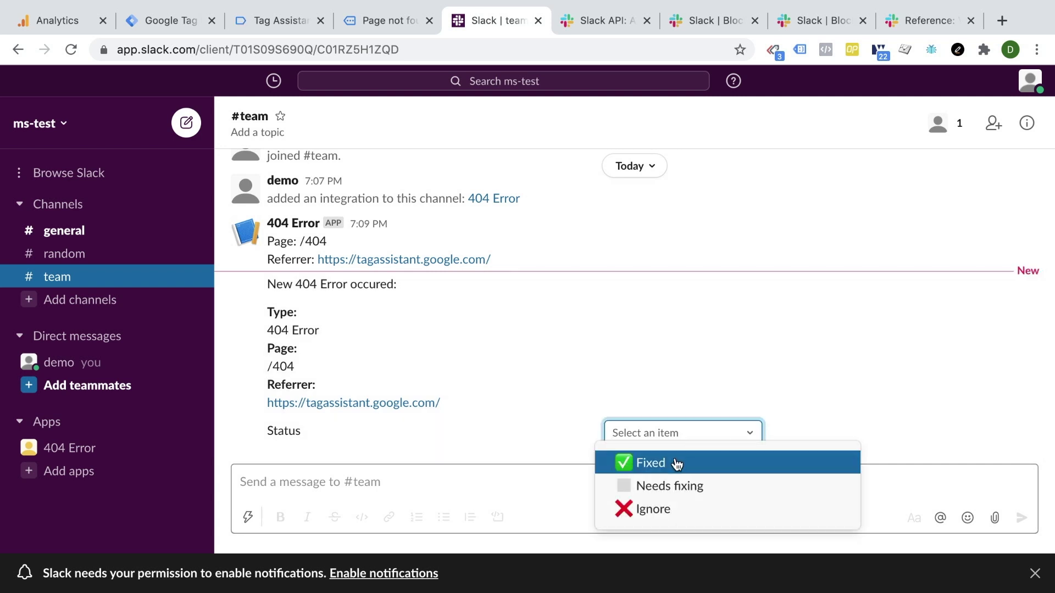
left_click(670, 463)
left_click(671, 434)
left_click(667, 486)
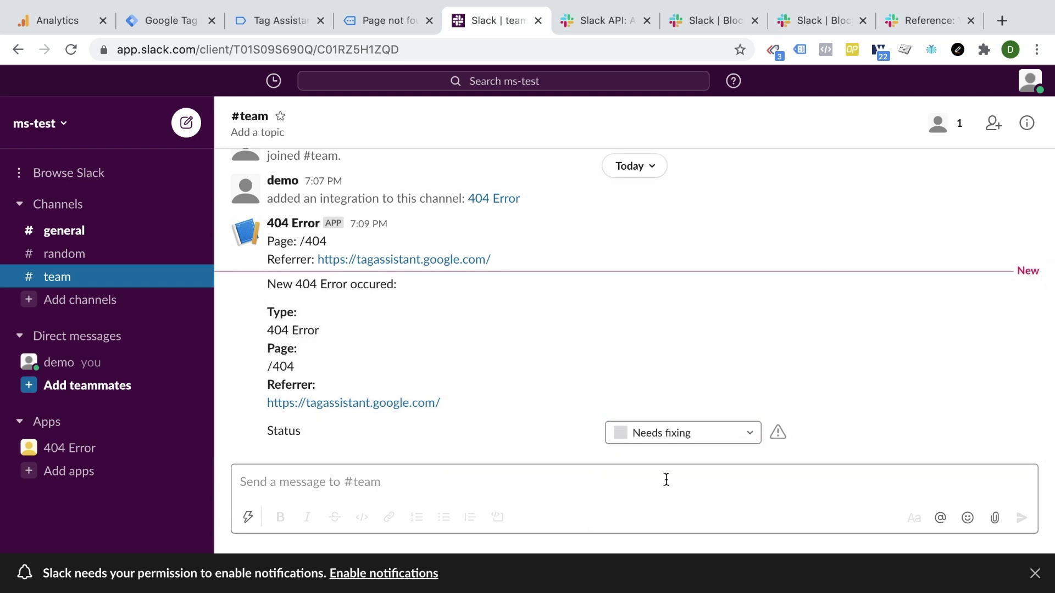
left_click(671, 437)
left_click(666, 506)
mouse_move(778, 433)
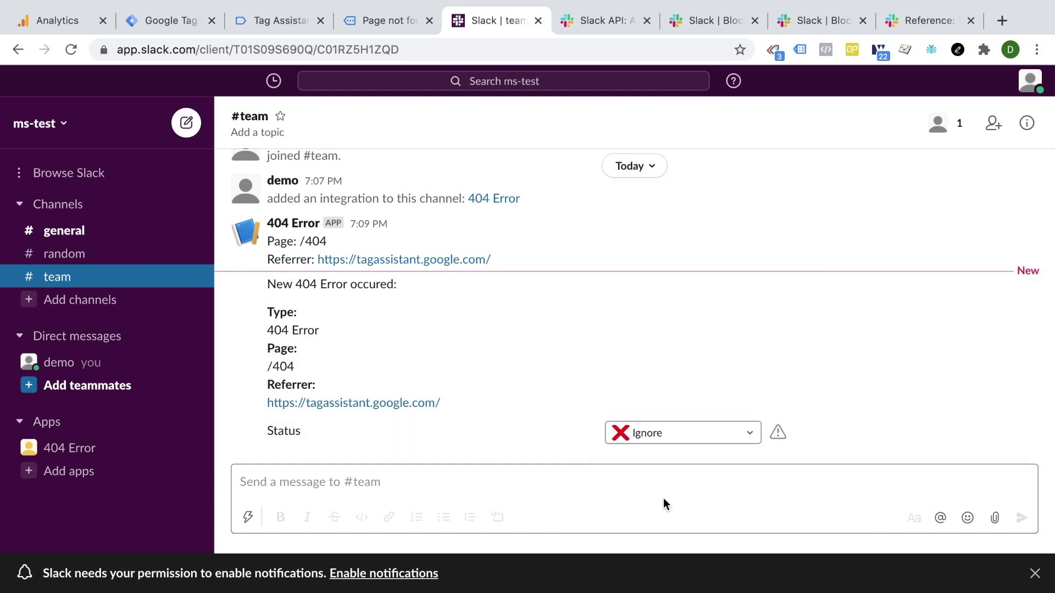